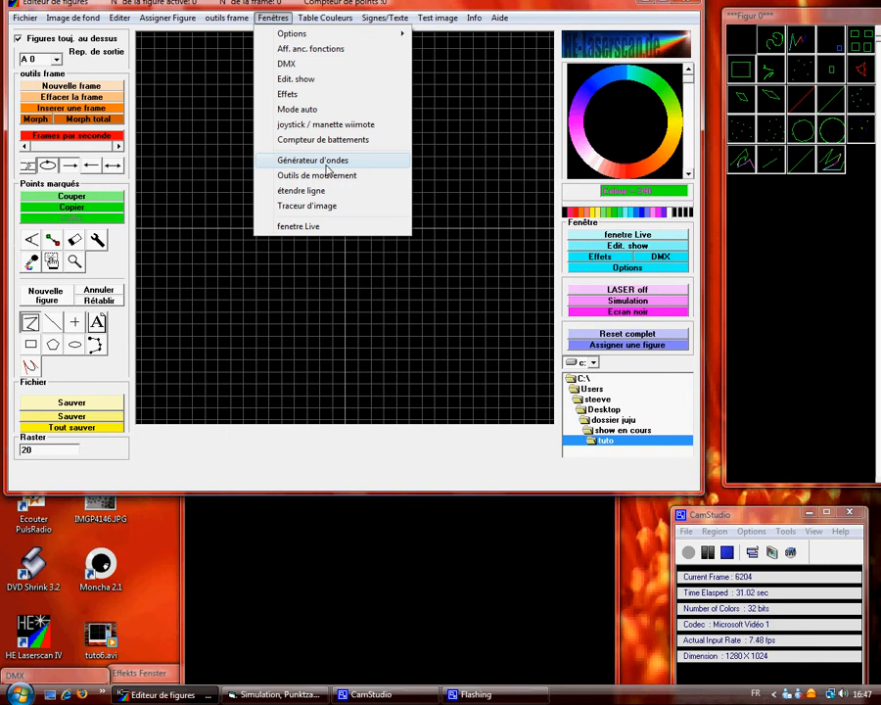
Look at the wave generator window, close it, and set the drawing colour to white
left_click(327, 162)
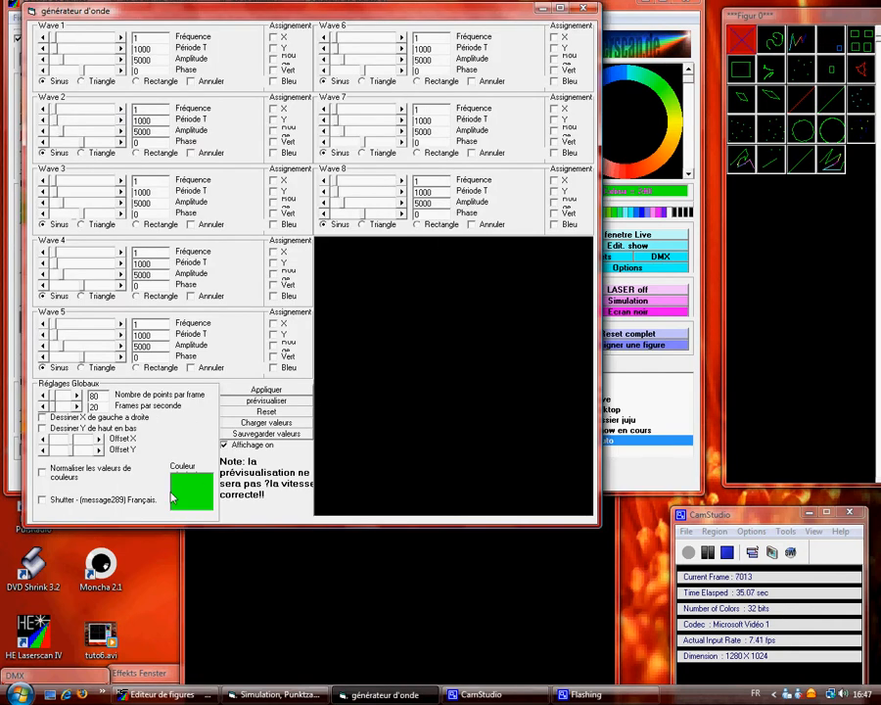
left_click(585, 9)
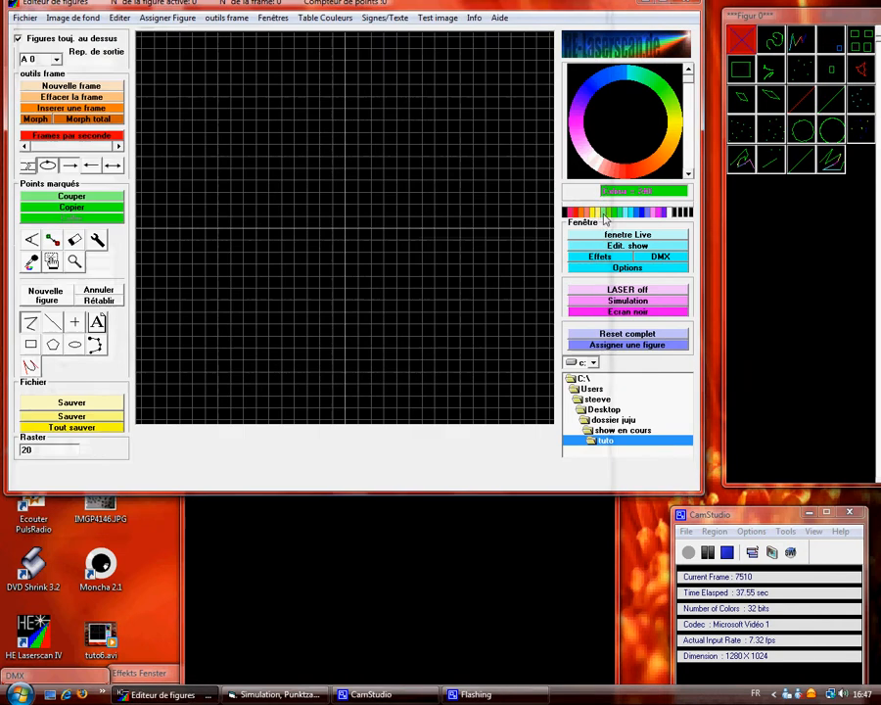
left_click(673, 213)
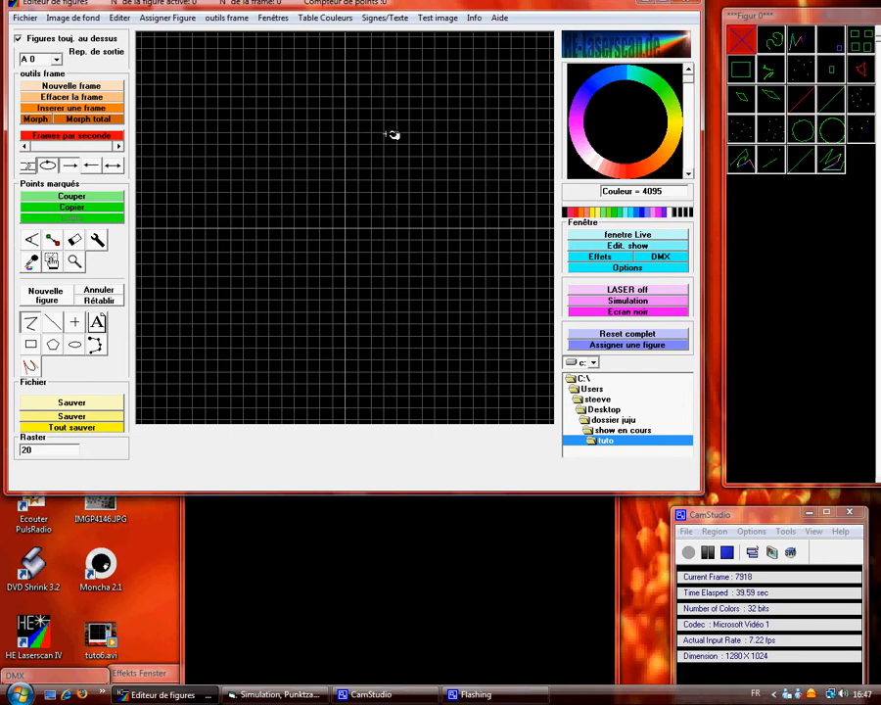
Reopen the wave generator and start the preview of Wave 1 on the Y axis
left_click(324, 18)
mouse_move(273, 17)
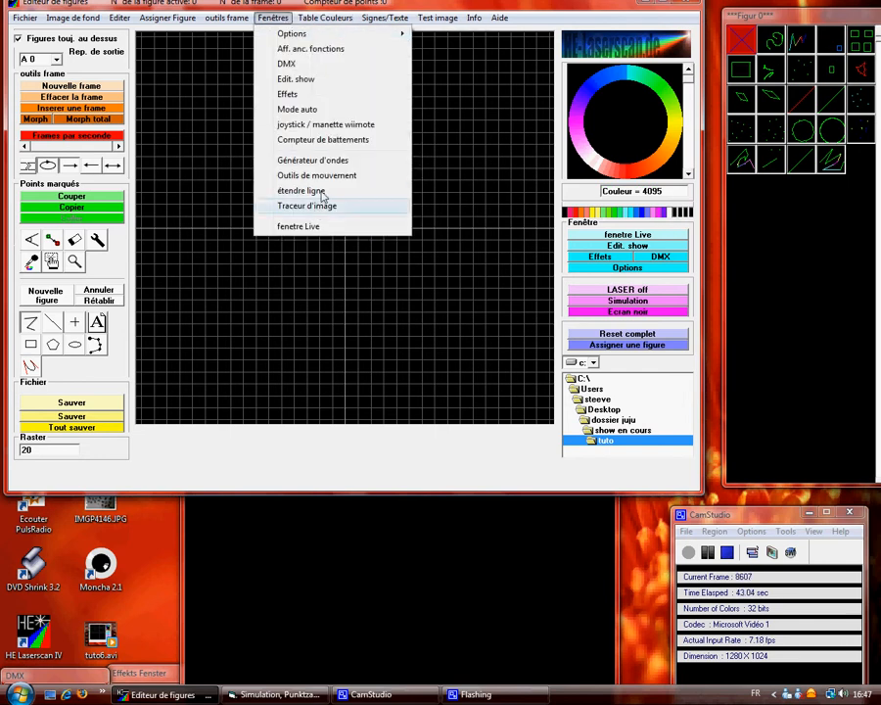
left_click(353, 161)
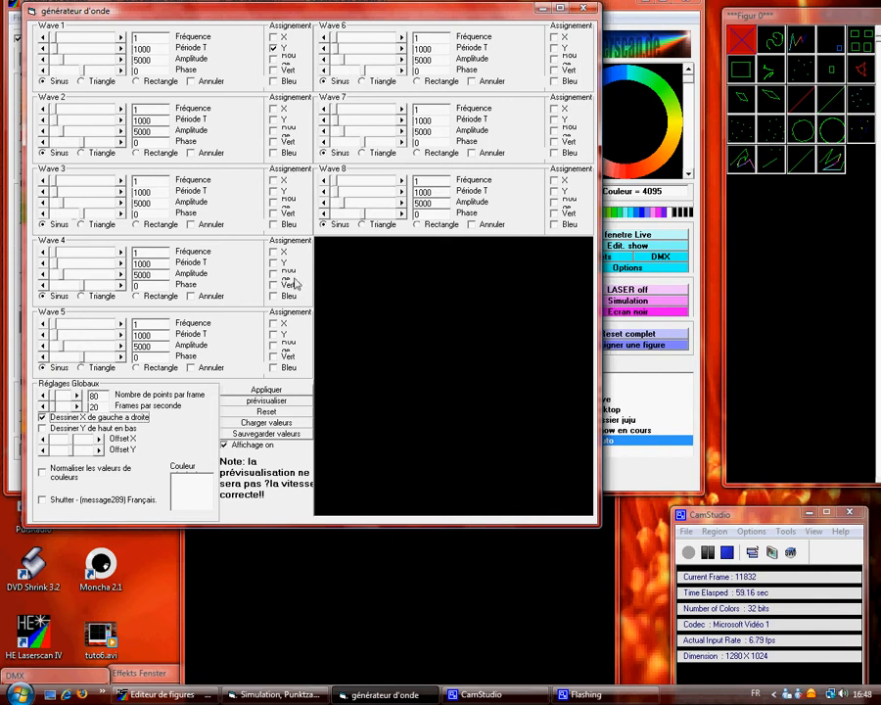
left_click(270, 402)
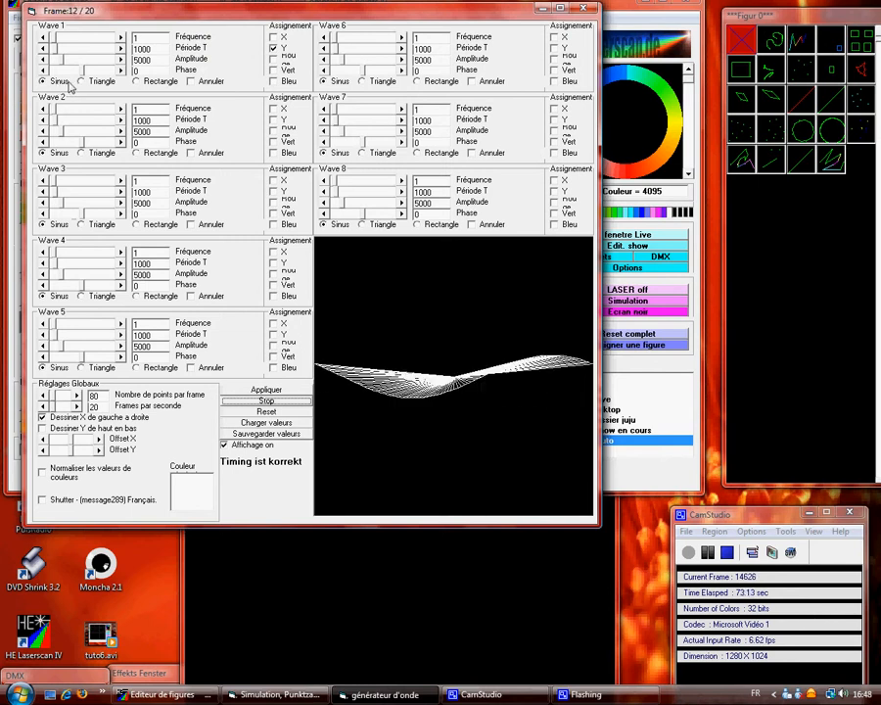
Try the triangle and rectangle shapes on Wave 1, and return it to sine
left_click(99, 82)
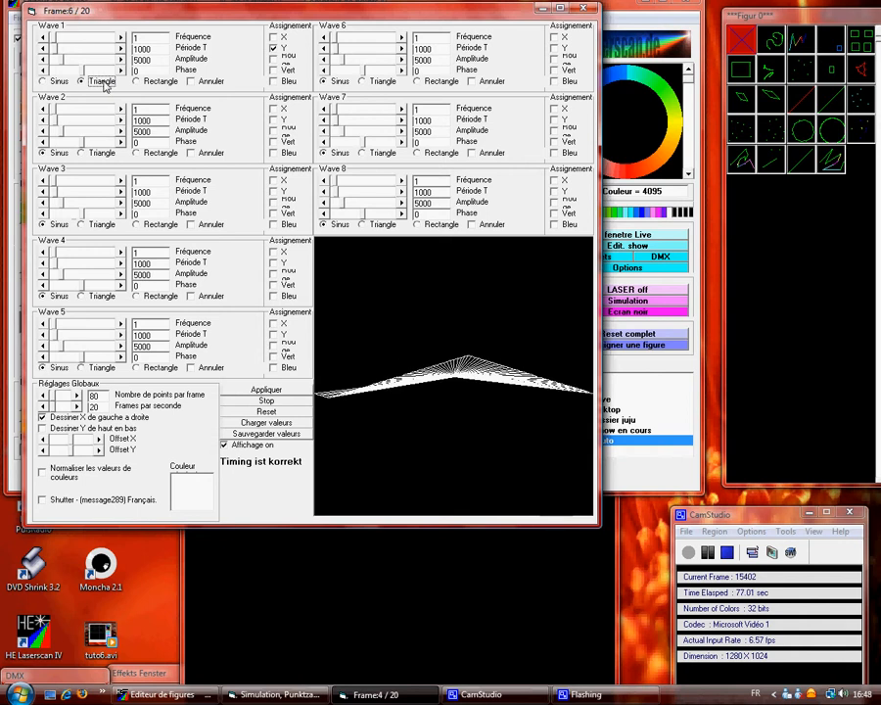
left_click(151, 85)
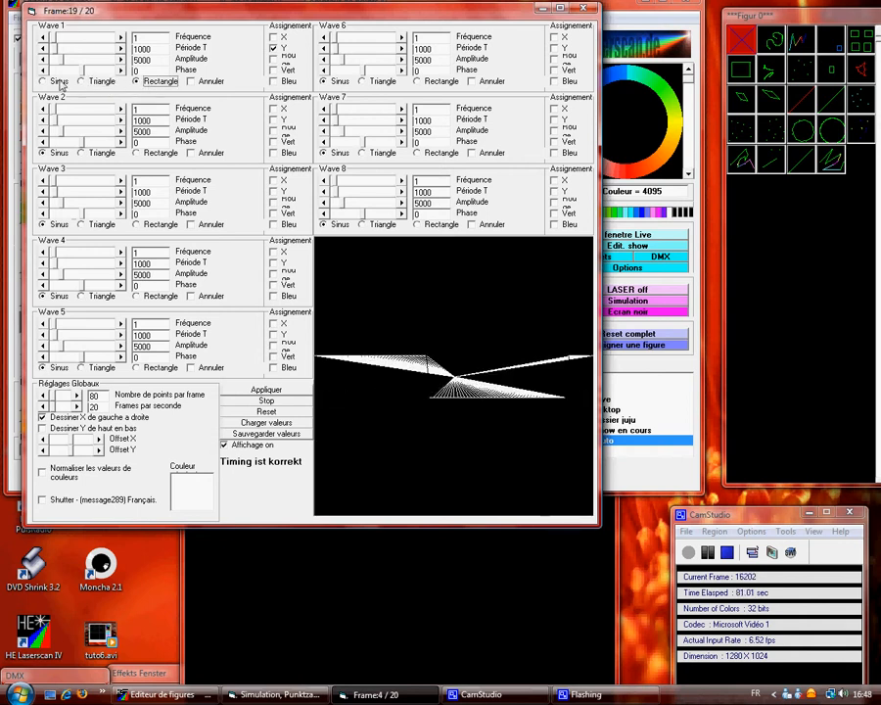
left_click(59, 82)
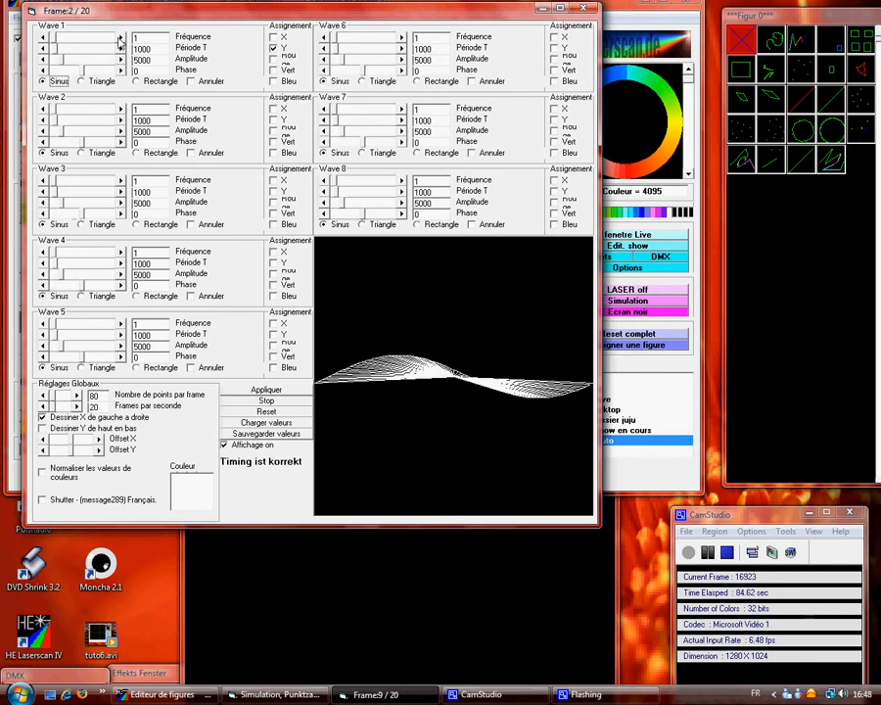
Raise Wave 1's frequency to 3.6 and lower its amplitude to 1507
left_click(119, 38)
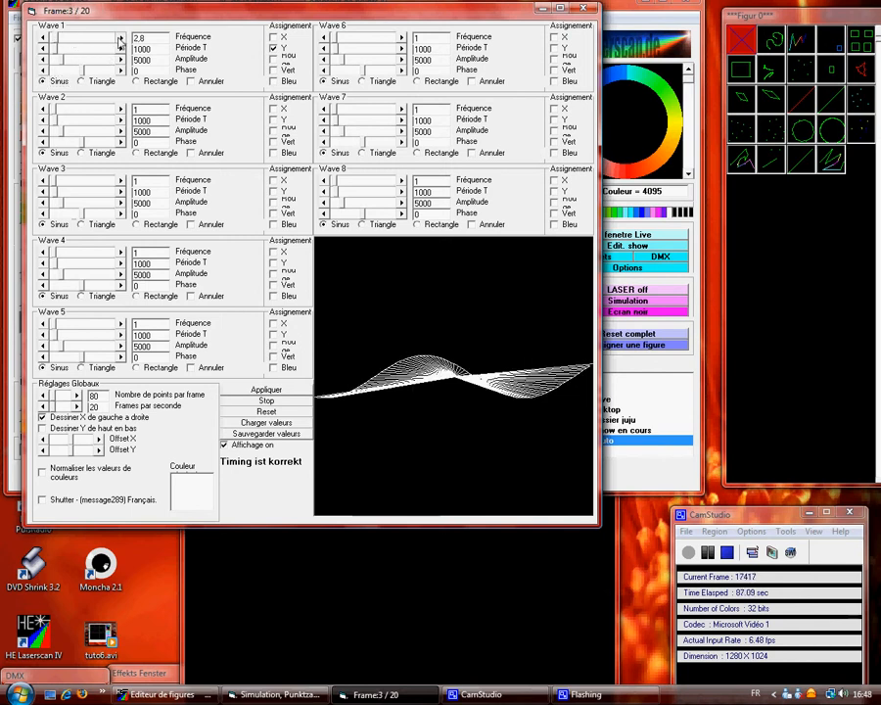
left_click(119, 39)
left_click(119, 40)
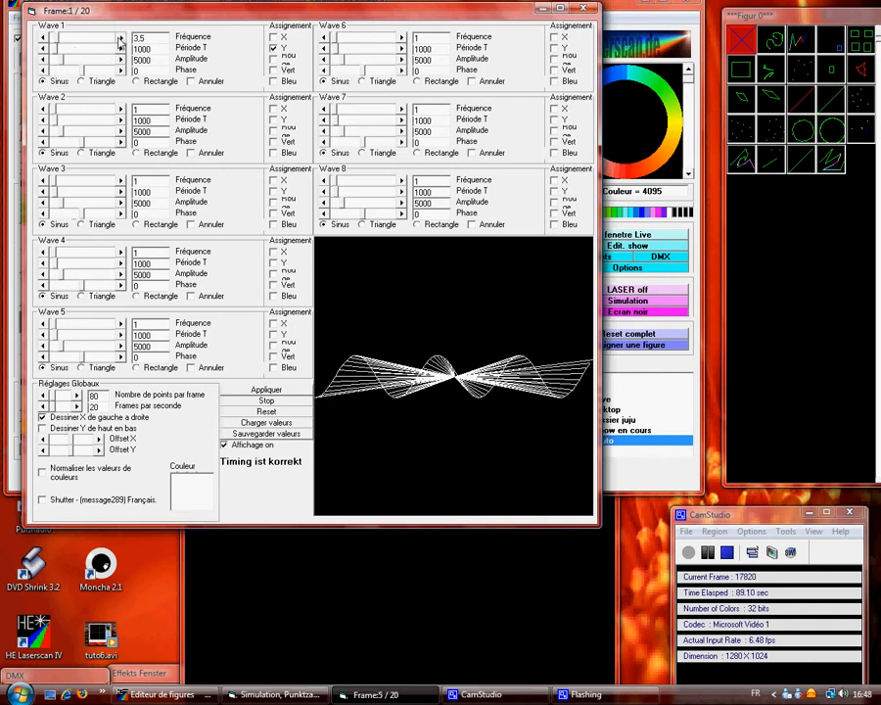
left_click(119, 39)
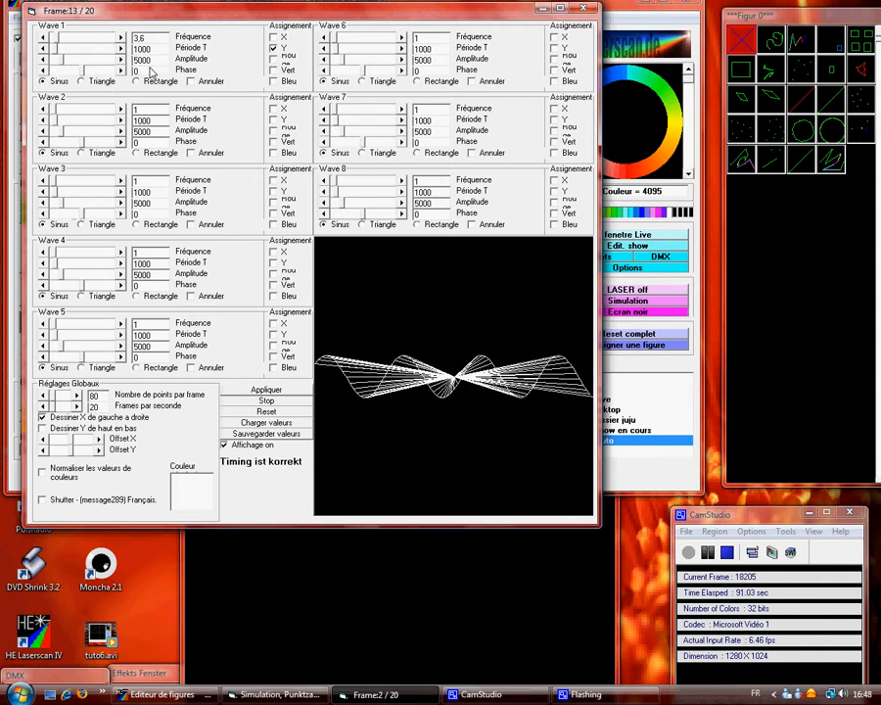
left_click(43, 61)
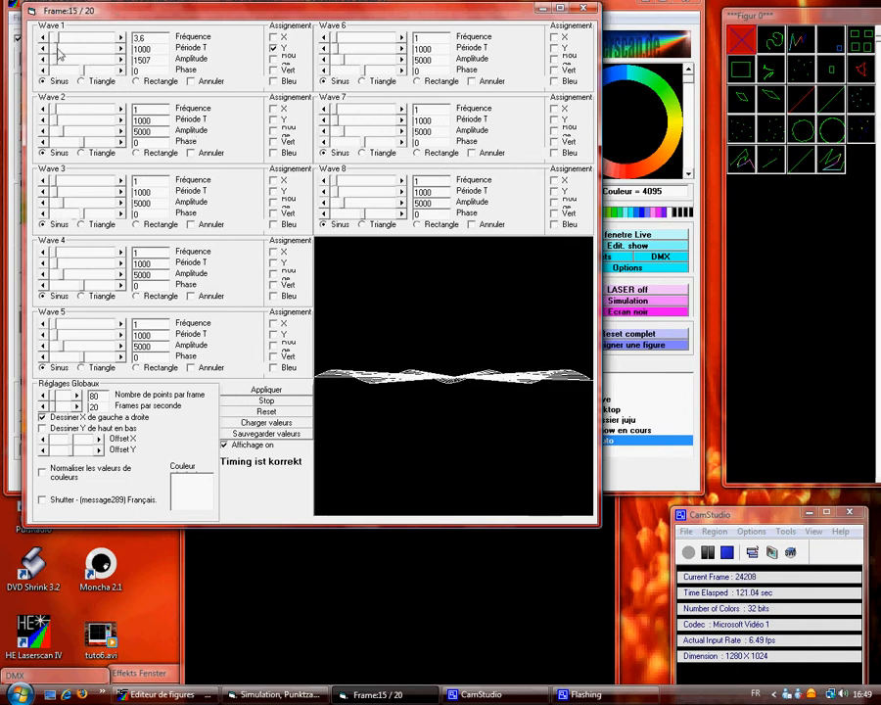
Try different periods for Wave 1, going from 5065 up to 12418 and down to 699
left_click_drag(58, 51, 68, 52)
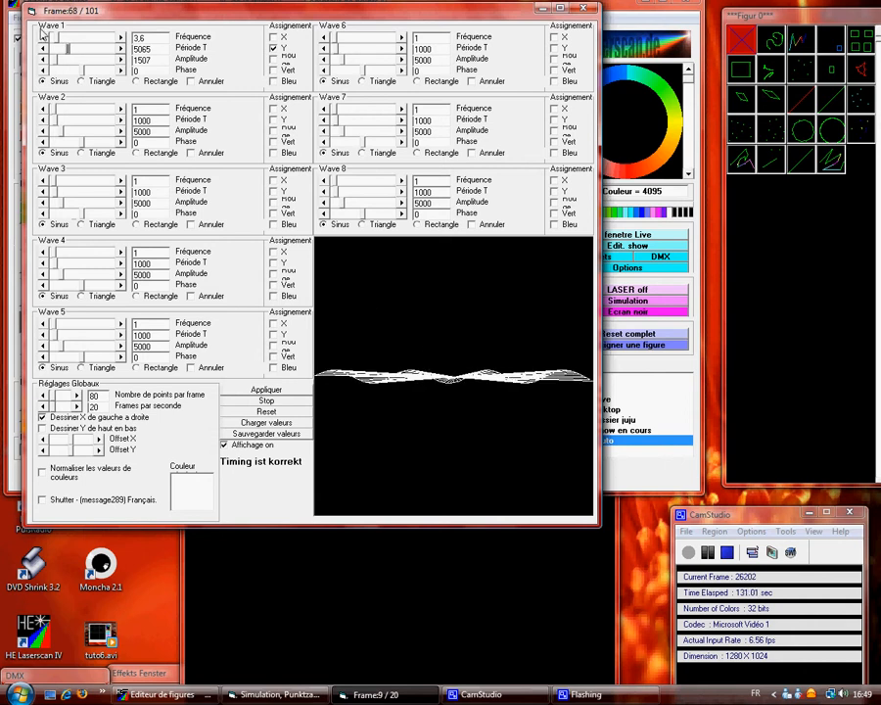
left_click_drag(93, 15, 136, 27)
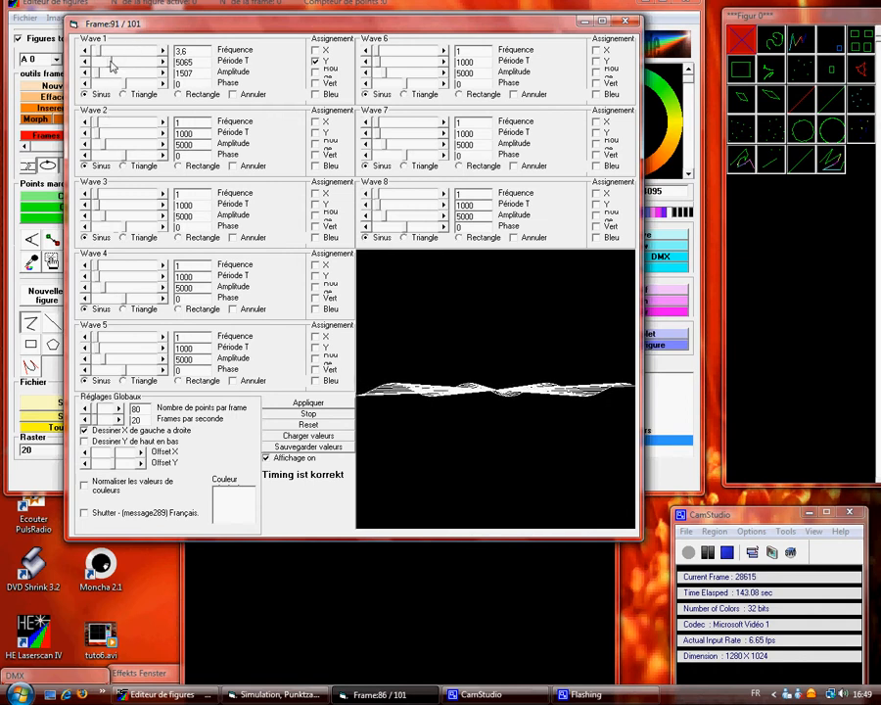
left_click_drag(111, 63, 133, 61)
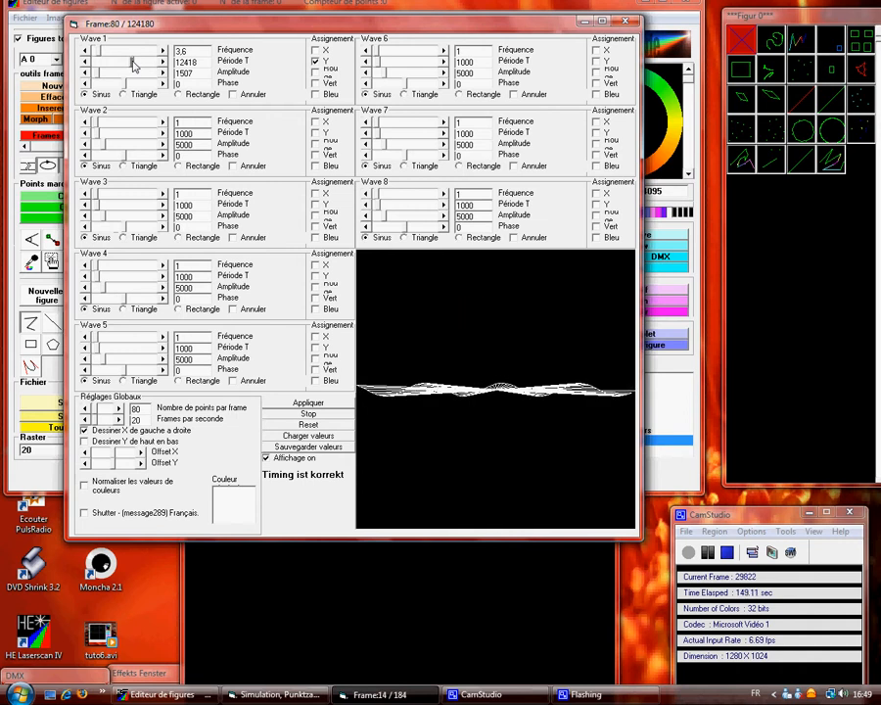
left_click(128, 63)
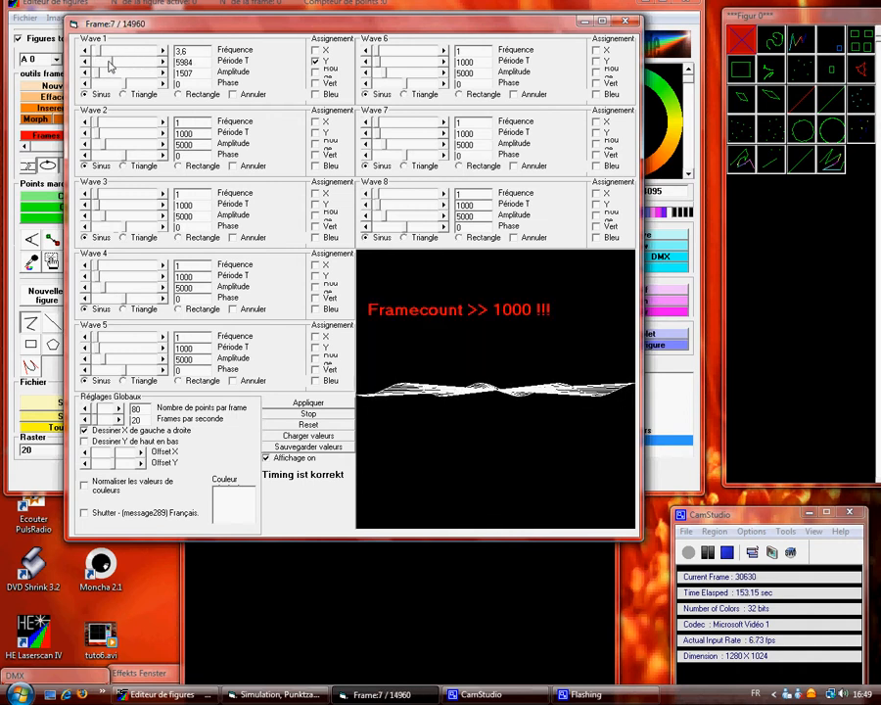
left_click_drag(106, 64, 97, 64)
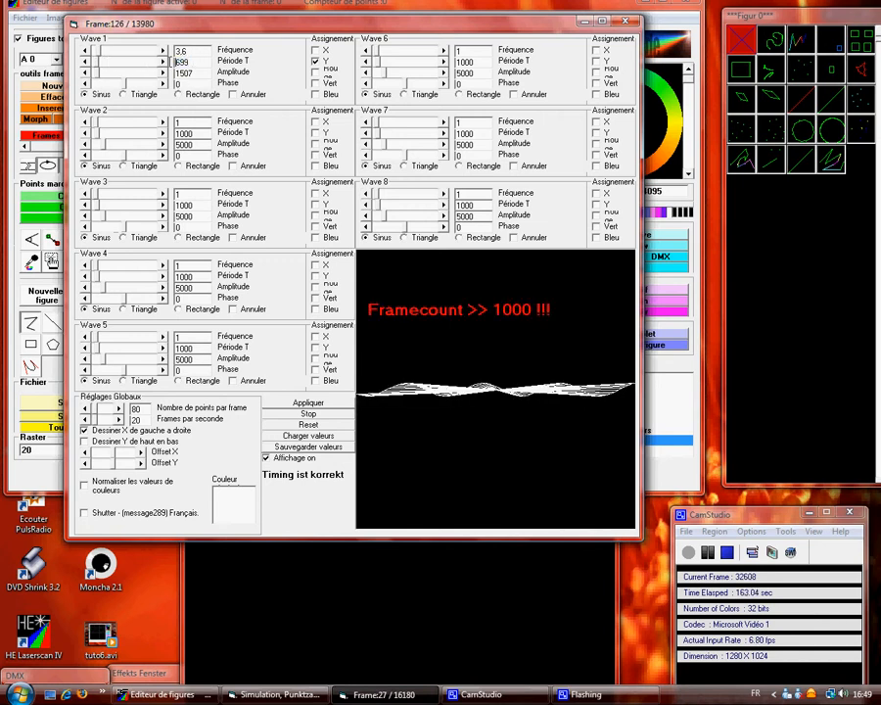
Compare exact periods of 1000, 2000 and 3000 on Wave 1, and return the period to 1000
left_click_drag(176, 62, 216, 69)
type("1000")
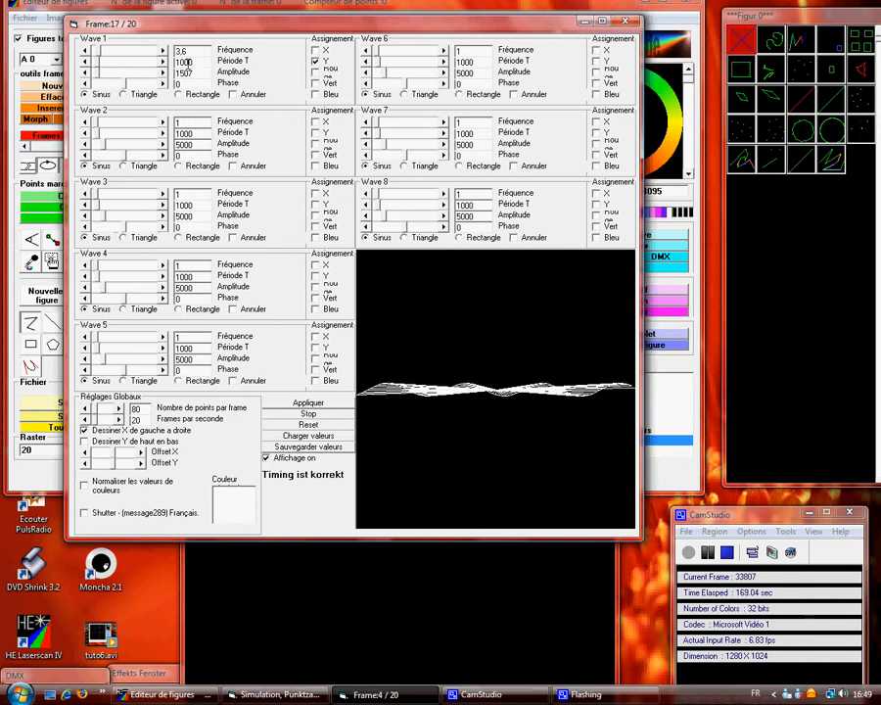
left_click_drag(204, 61, 170, 67)
type("2000")
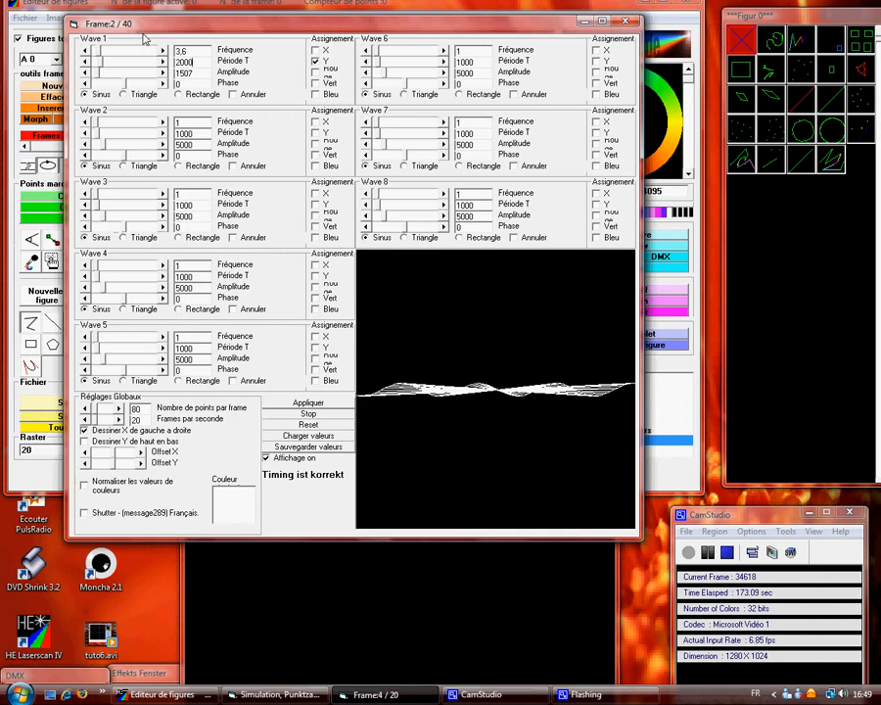
left_click_drag(197, 63, 157, 61)
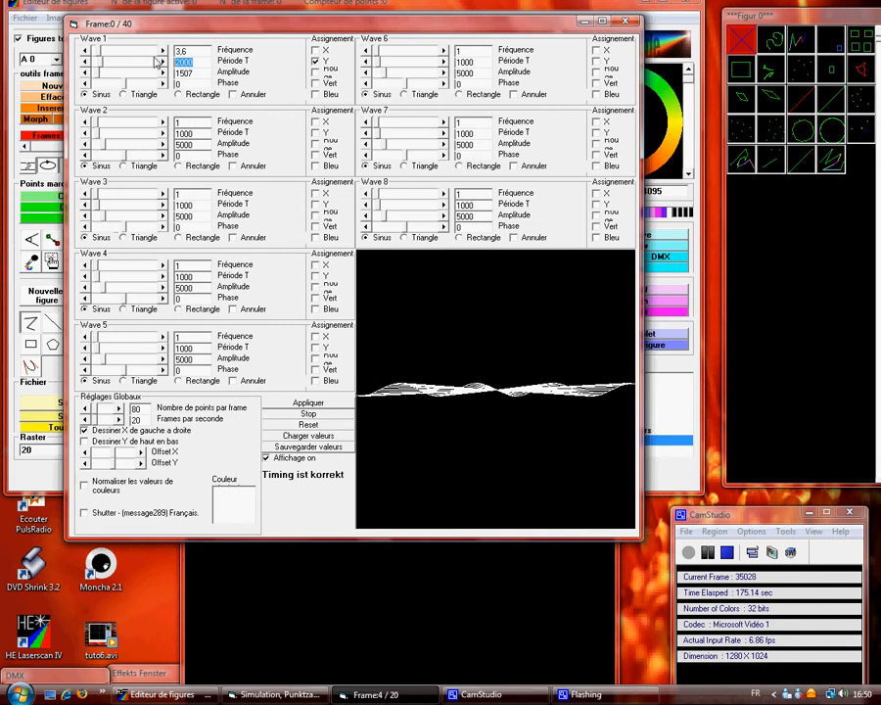
type("4000")
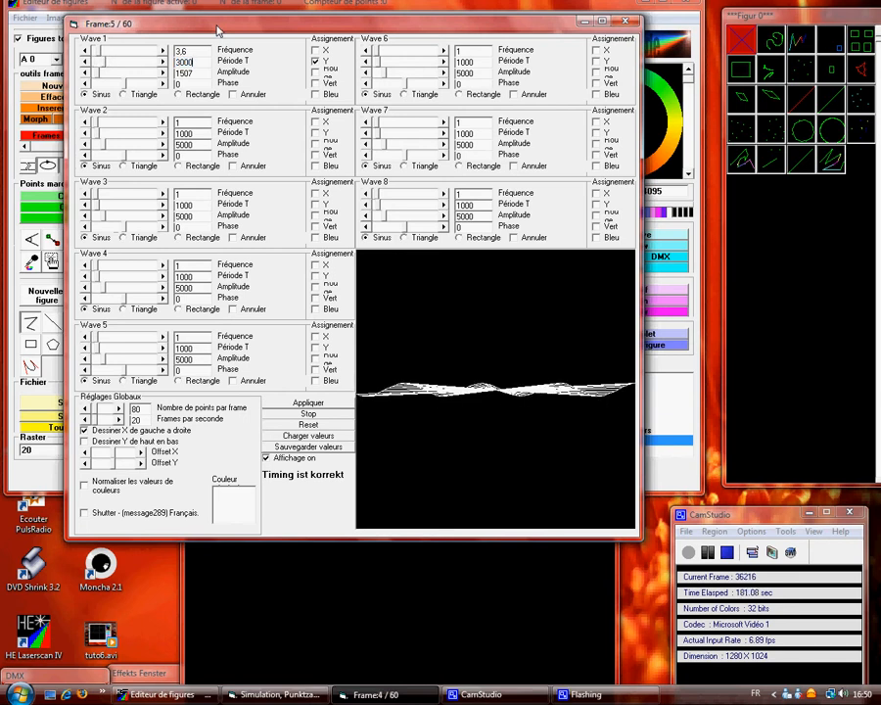
type("3000")
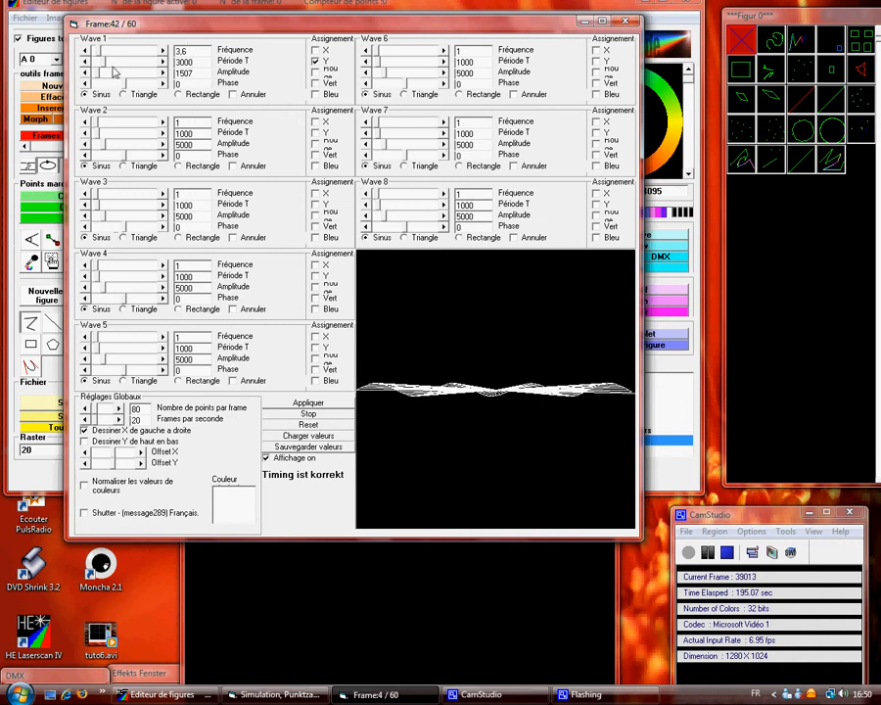
left_click_drag(205, 63, 173, 63)
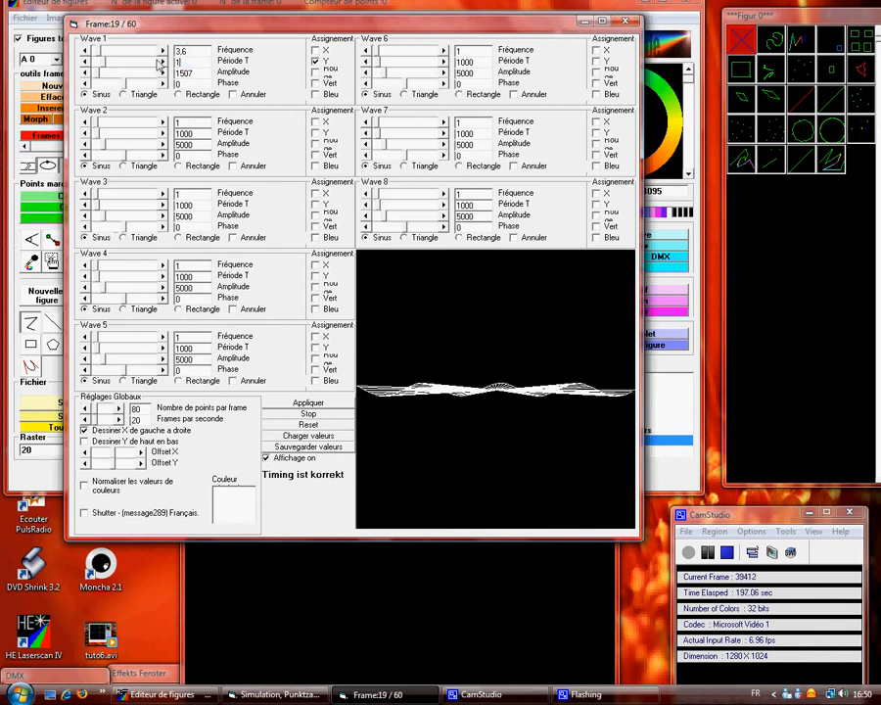
type("1000")
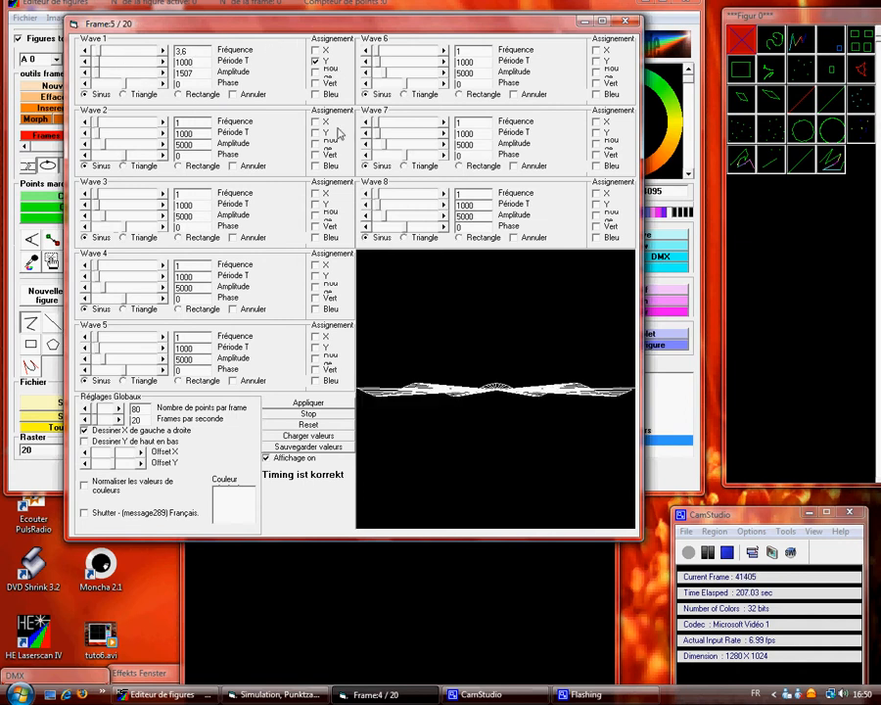
Make Wave 3 a rectangle wave assigned to green, with amplitude 18456 and frequency 16.67
left_click_drag(337, 27, 342, 33)
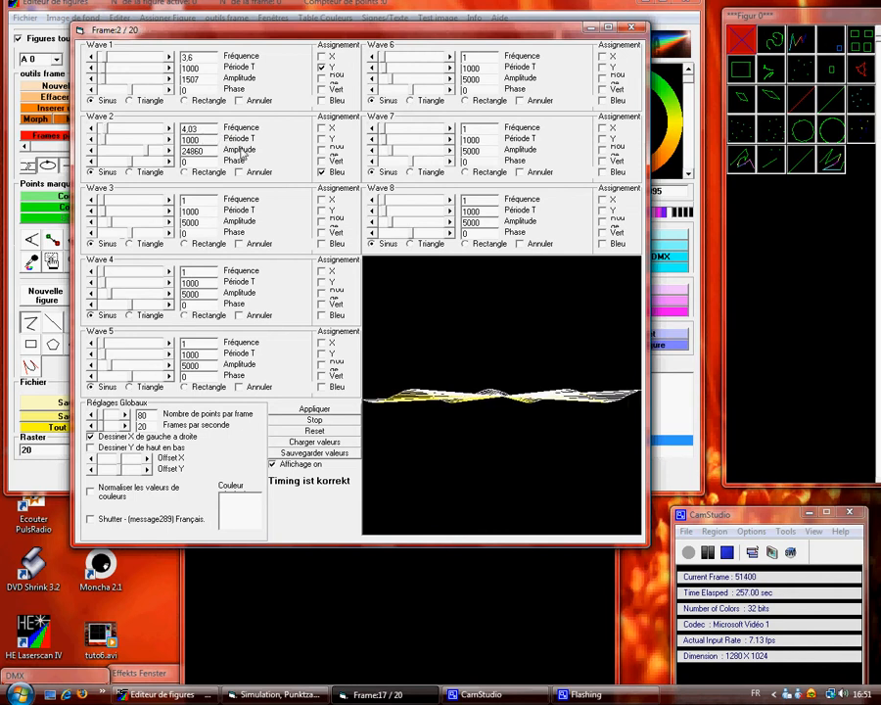
left_click(186, 243)
left_click(329, 233)
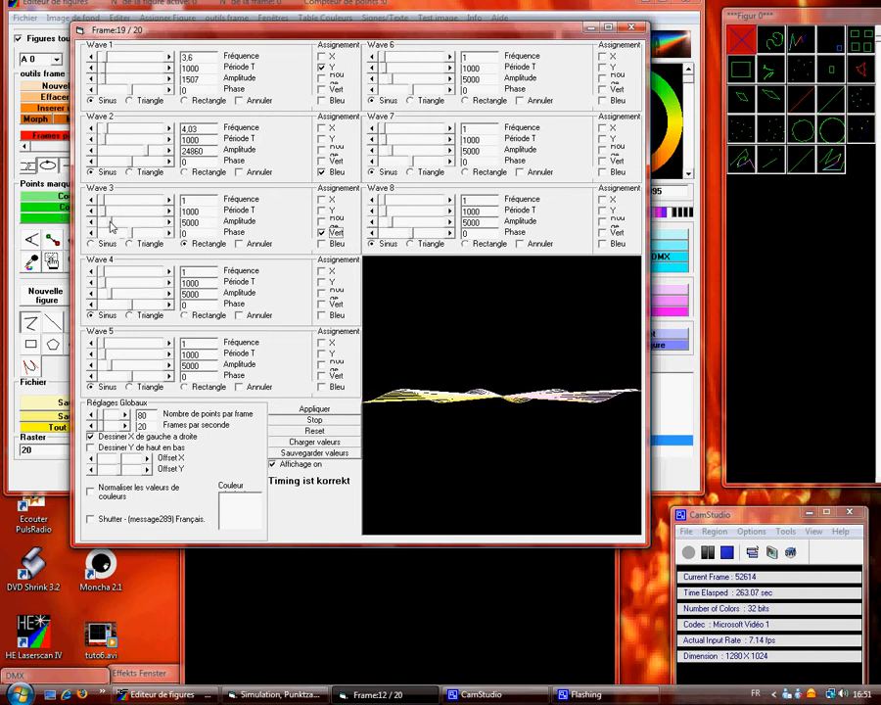
left_click_drag(135, 222, 135, 221)
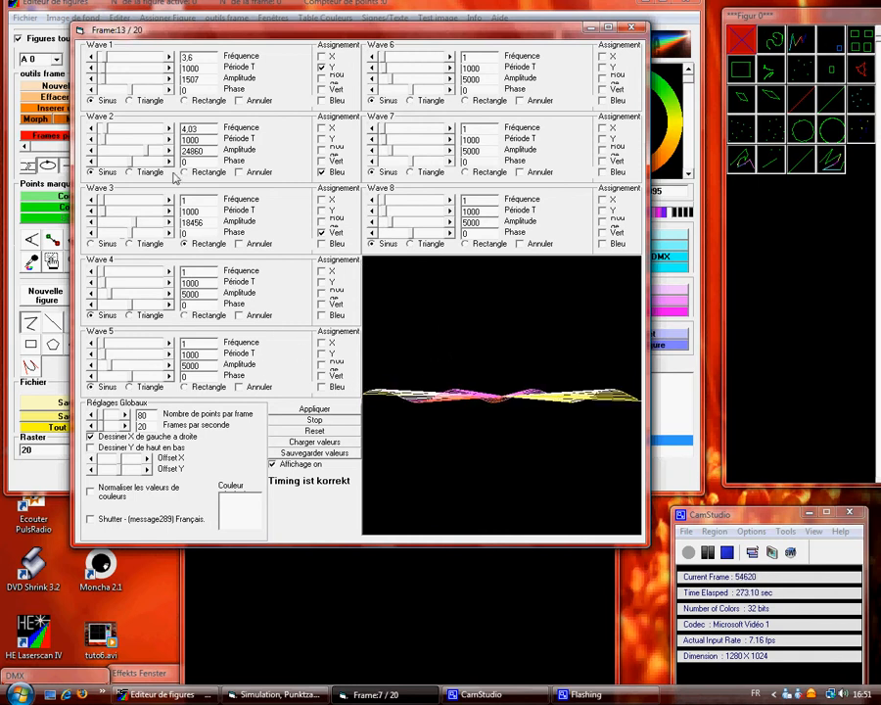
left_click_drag(104, 200, 120, 196)
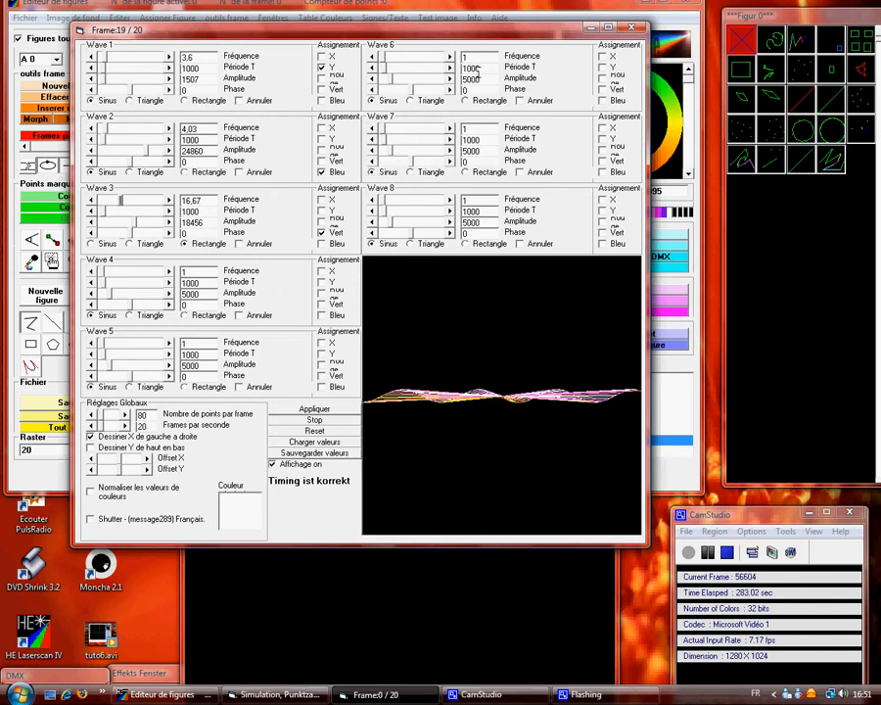
Close the wave generator without applying the waves and reopen it for a fresh wave
left_click(632, 29)
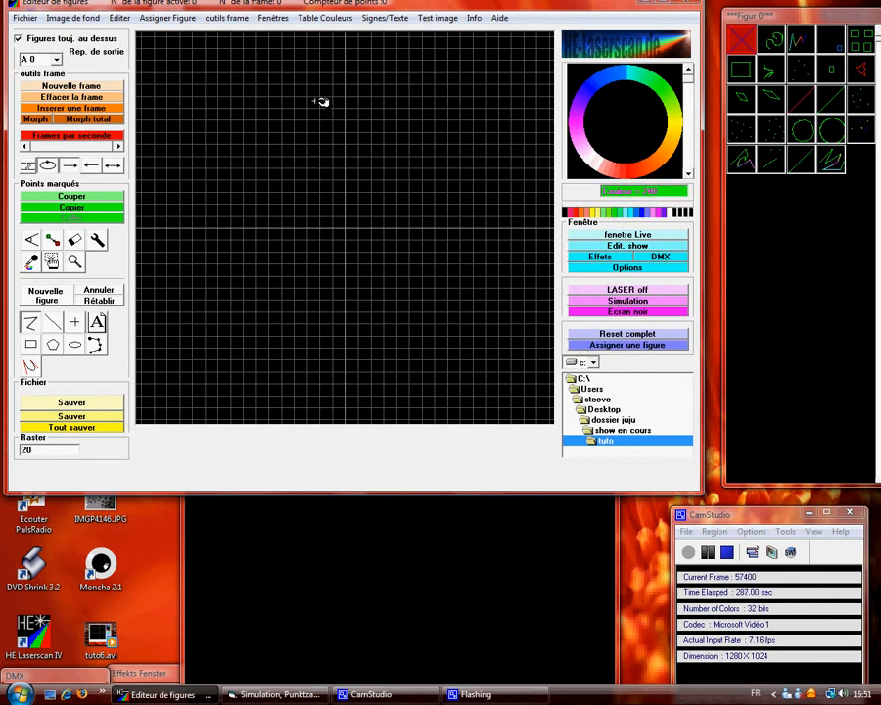
left_click(273, 18)
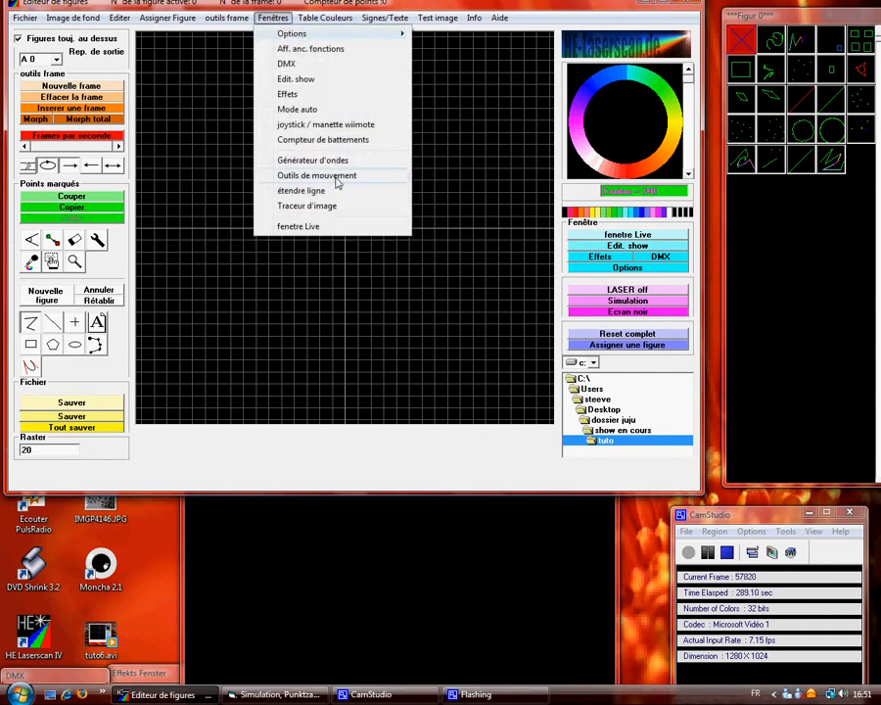
left_click(342, 161)
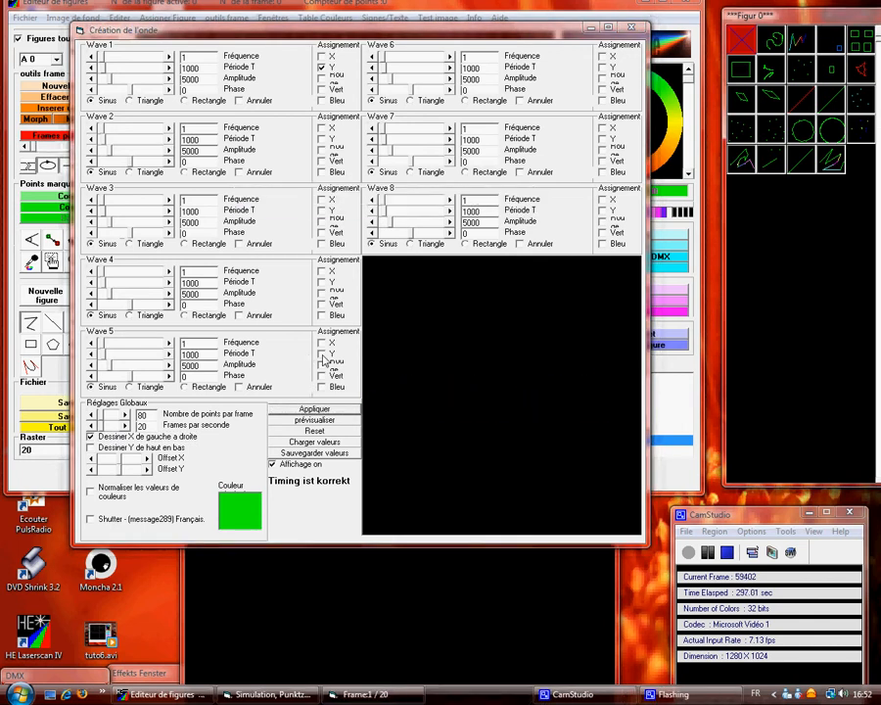
View and close the laser simulation window, and assign Wave 2 to green in the wave generator
left_click(397, 576)
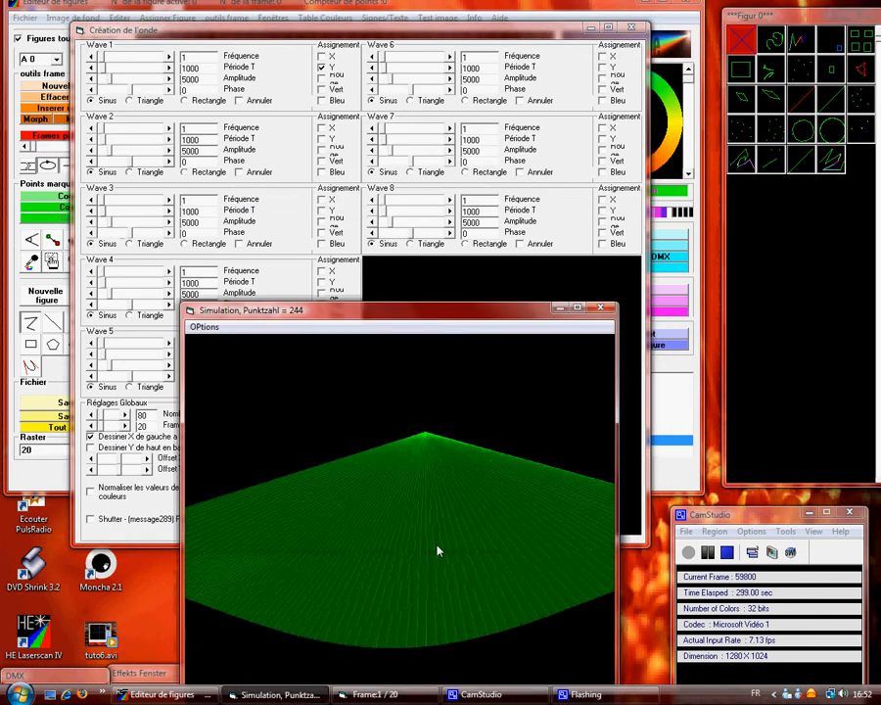
left_click(603, 311)
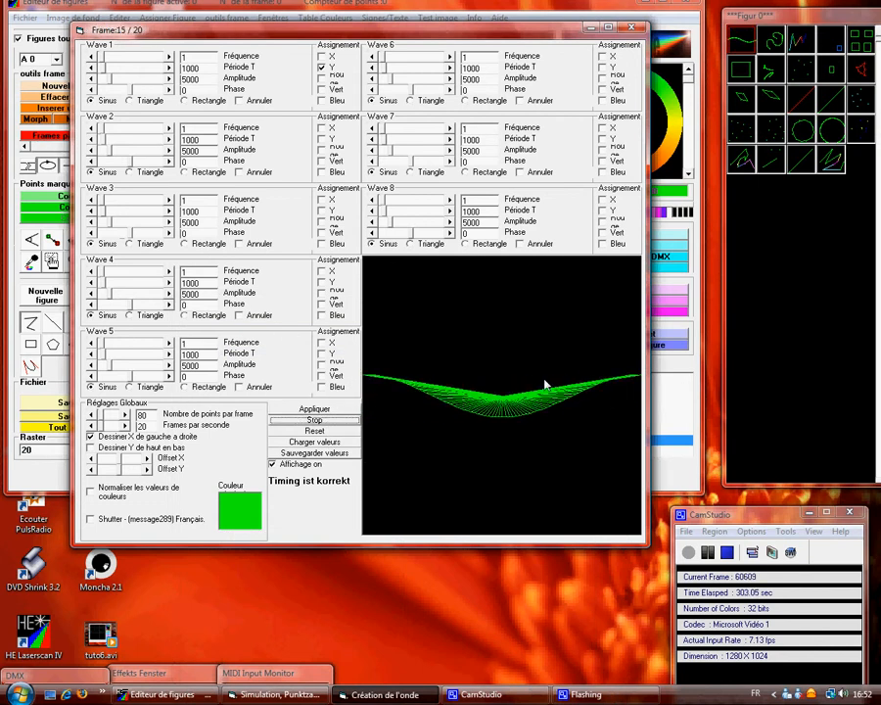
left_click(322, 160)
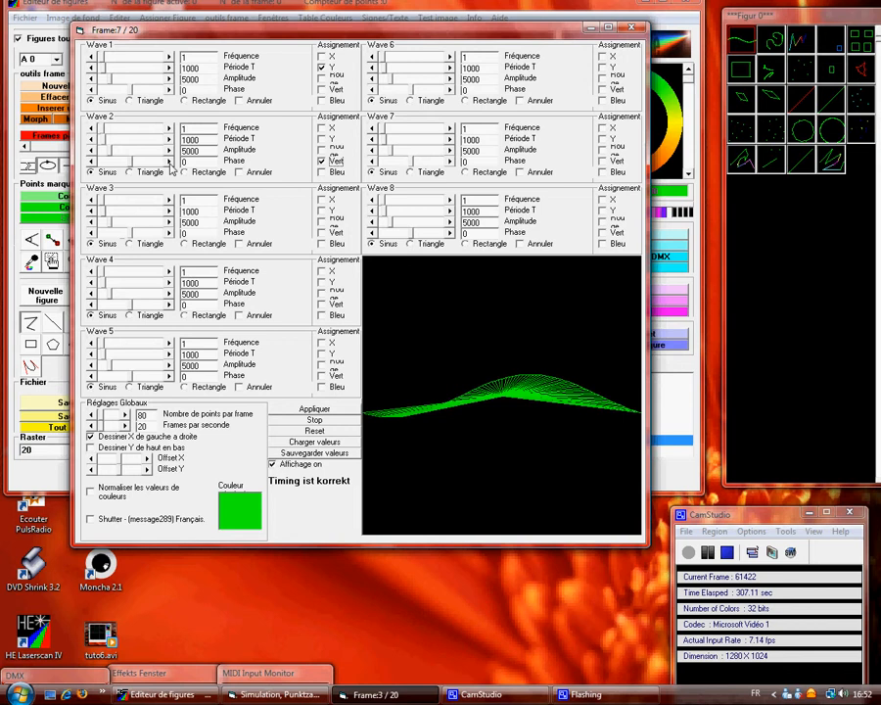
Set Wave 2 to frequency 8 and amplitude 32767, and assign Wave 1 to X, drawing only Y from top to bottom
left_click(107, 131)
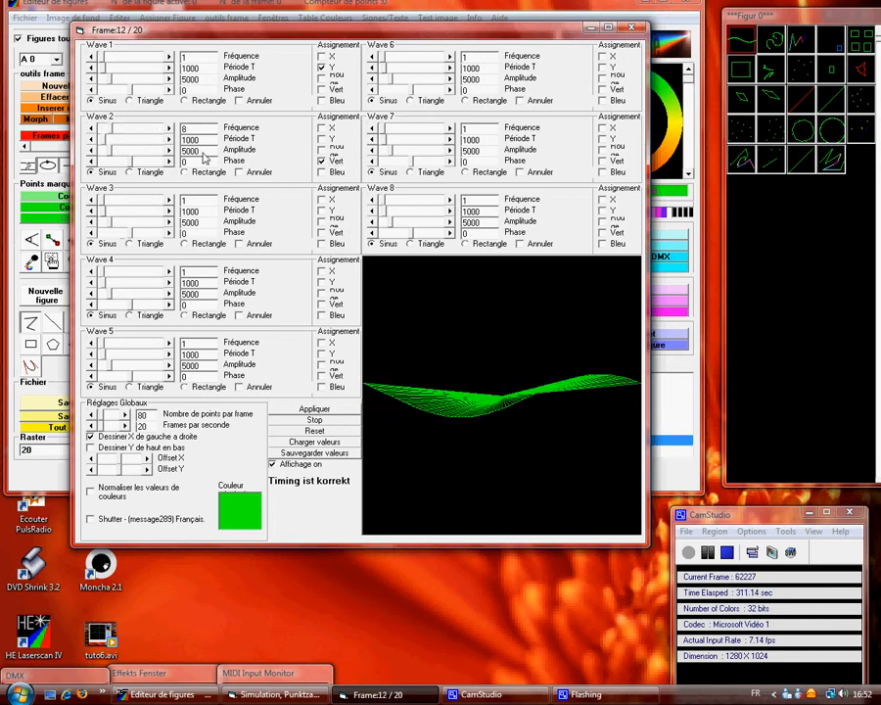
left_click_drag(146, 149, 167, 150)
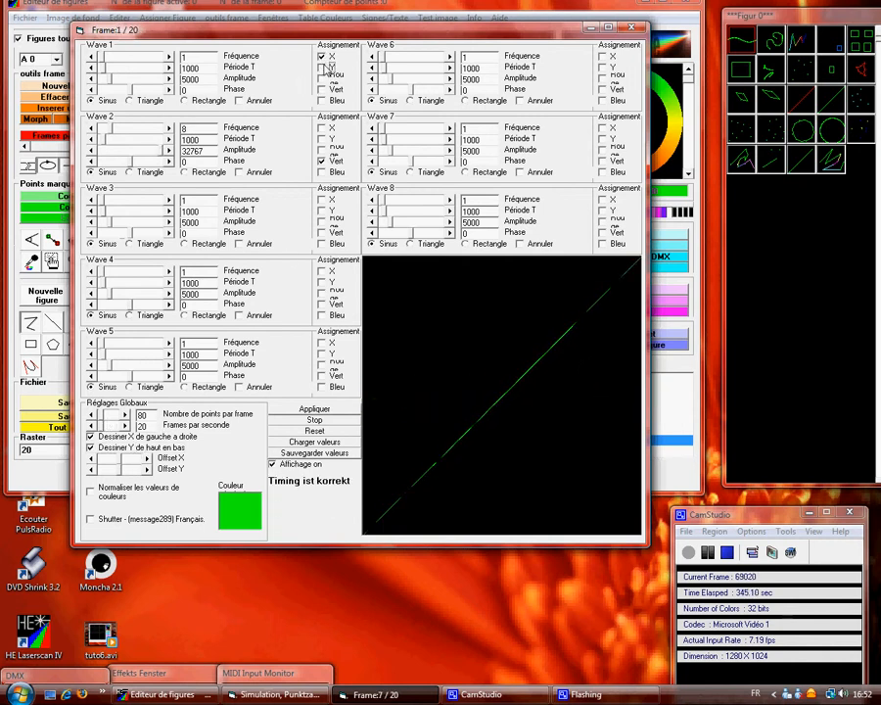
left_click(121, 437)
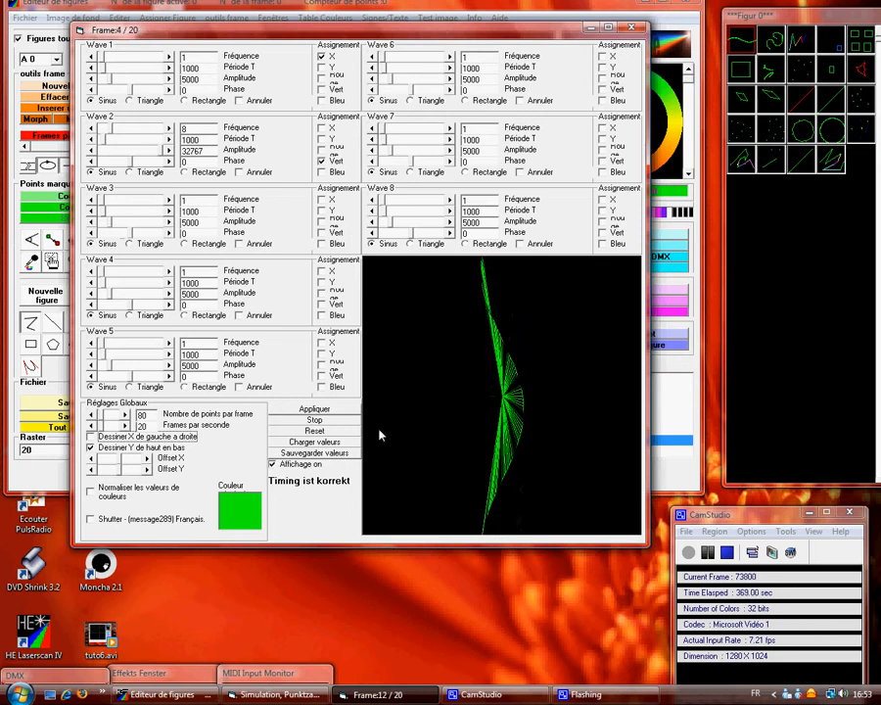
Apply the generated waves to the figure, and view the animation in the simulation window
left_click(331, 421)
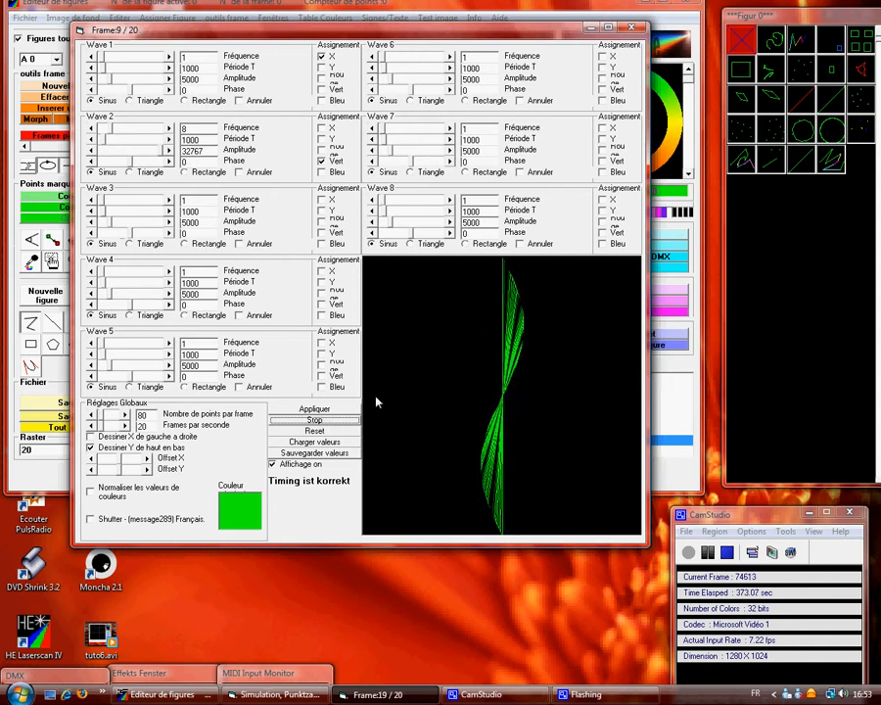
left_click(345, 419)
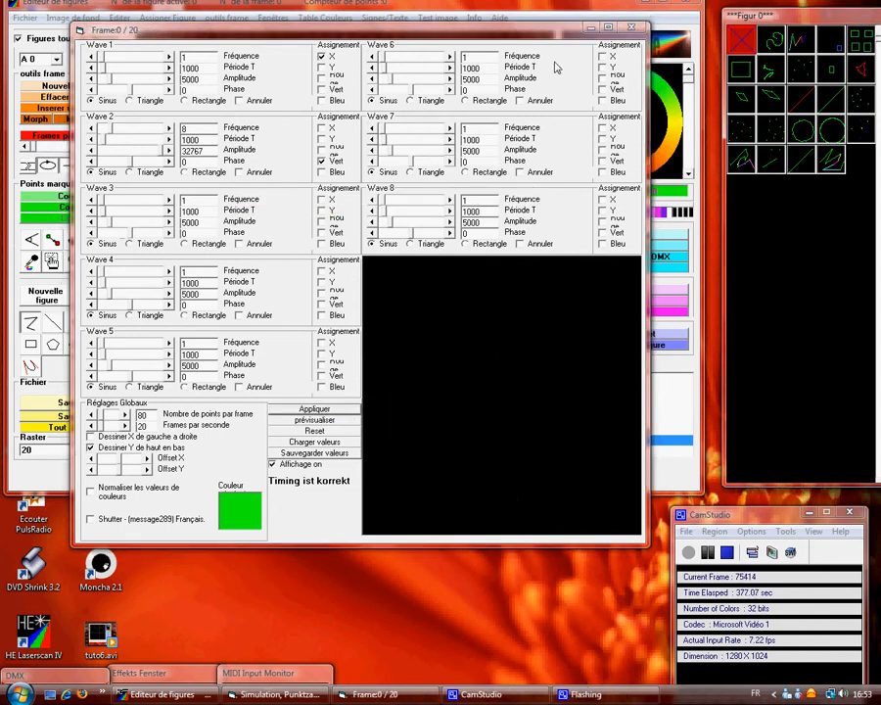
left_click(428, 3)
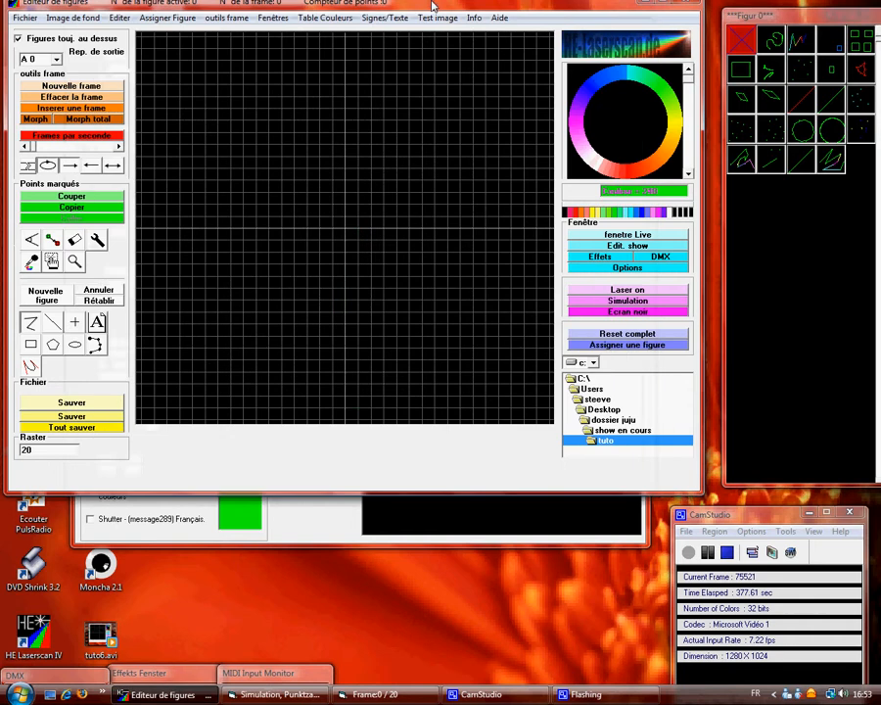
left_click(646, 305)
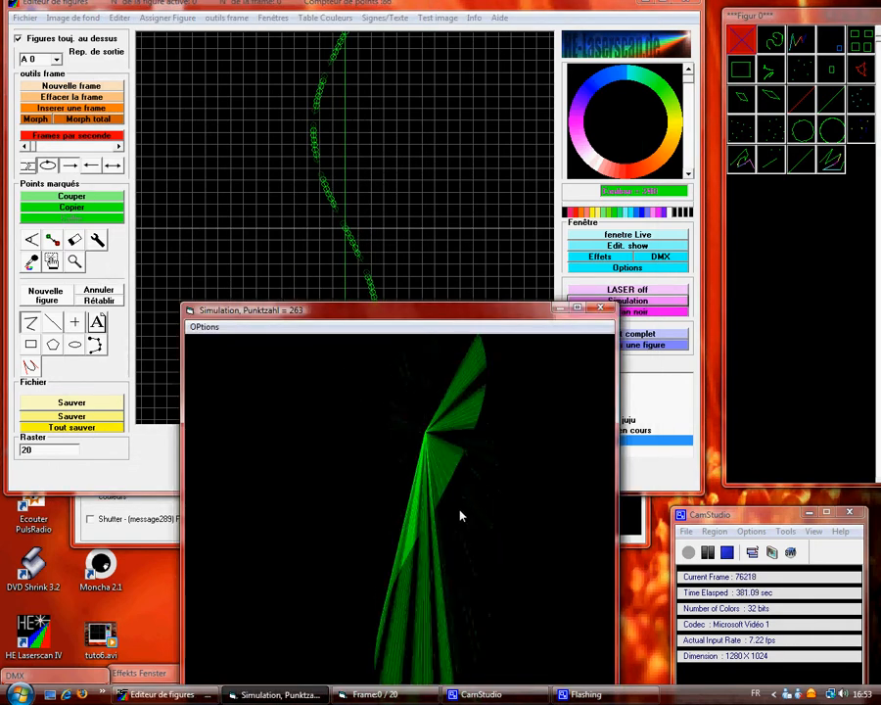
left_click(578, 199)
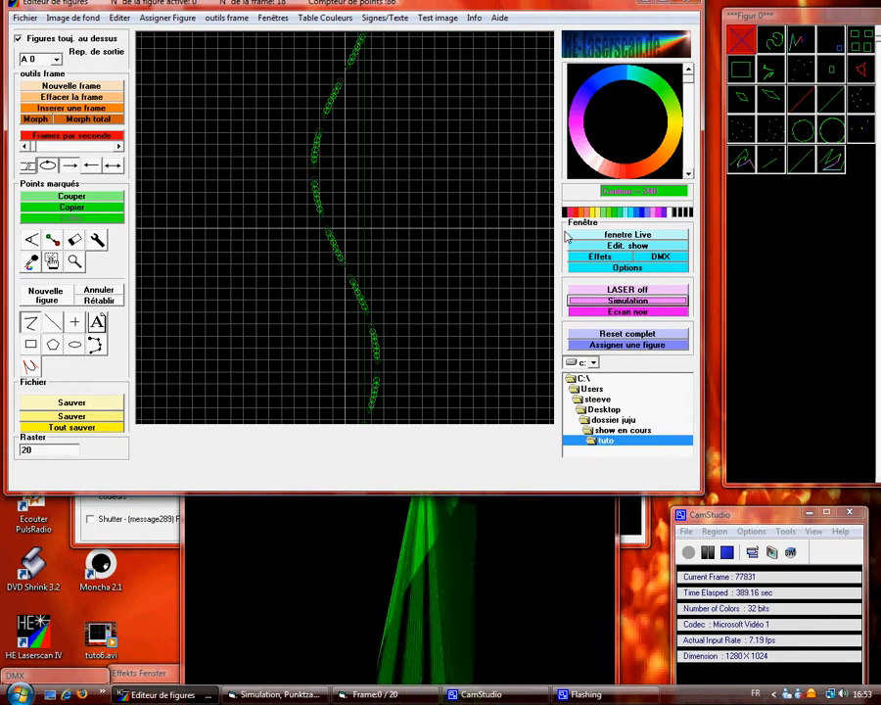
Start a new figure and draw a freehand looping path for it with the movement tools
left_click(46, 295)
left_click(279, 19)
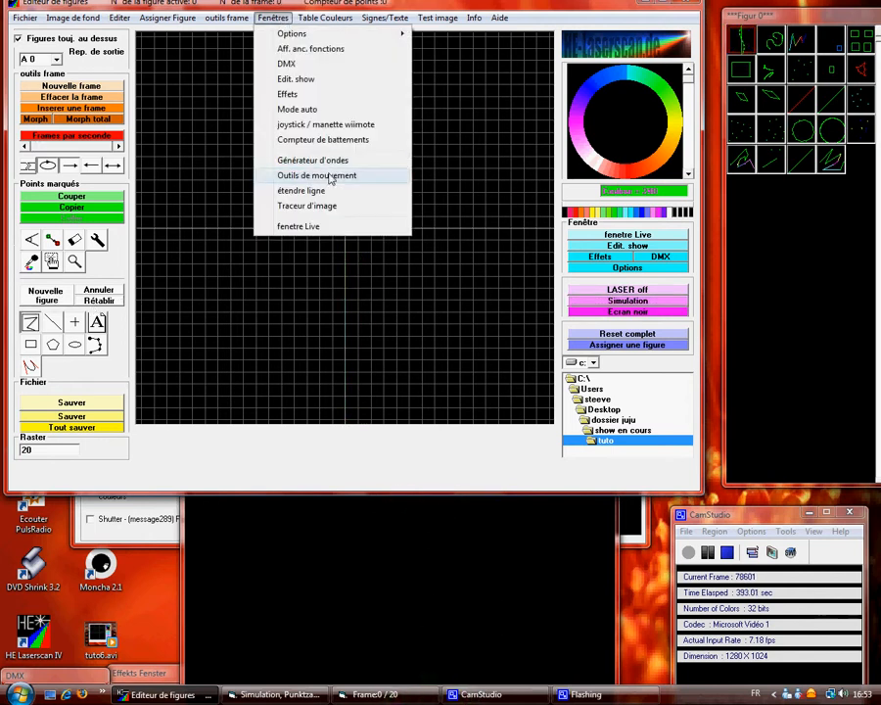
left_click(329, 176)
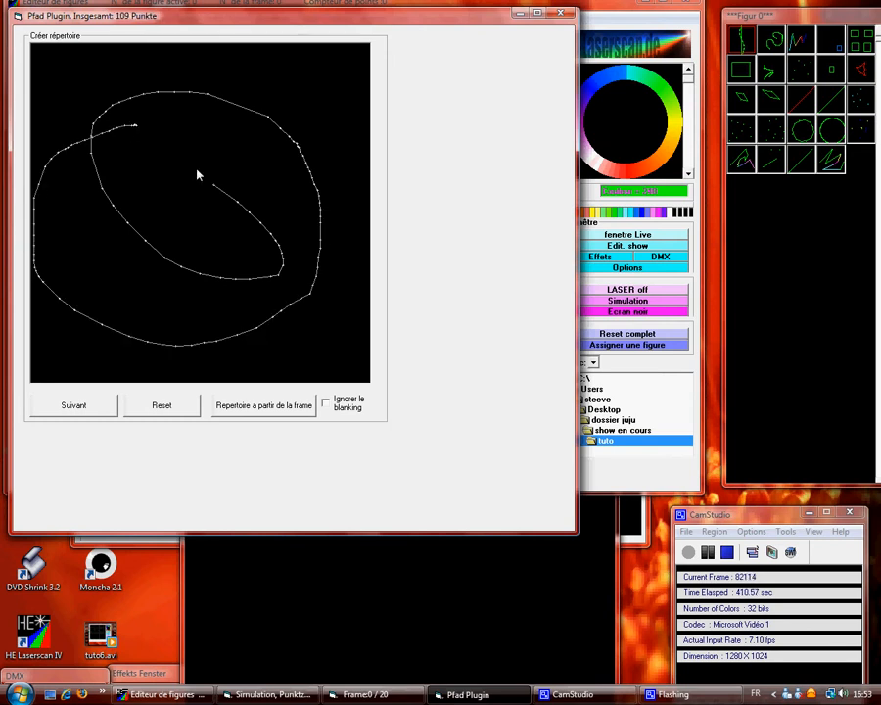
left_click(73, 402)
Smooth the looping path's X and Y values several times, and proceed to the compilation options
left_click(55, 348)
left_click(54, 347)
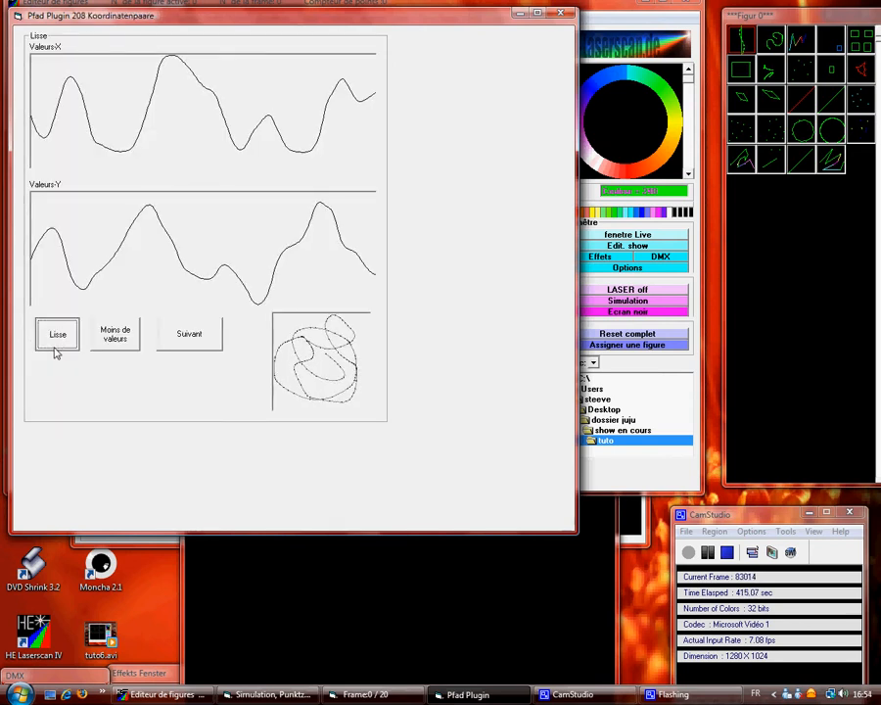
left_click(53, 348)
left_click(54, 347)
left_click(55, 350)
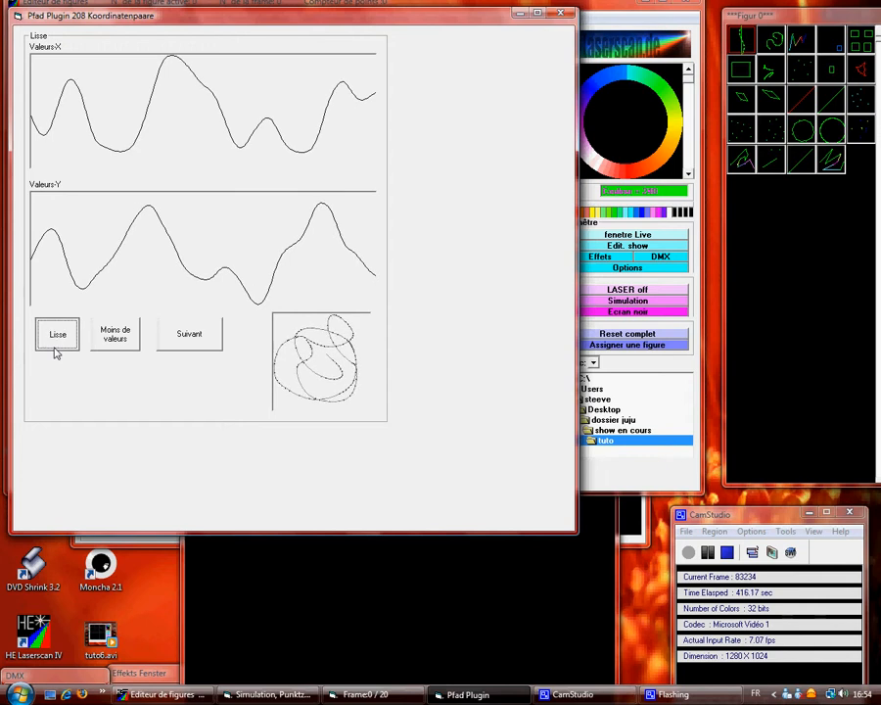
left_click(190, 339)
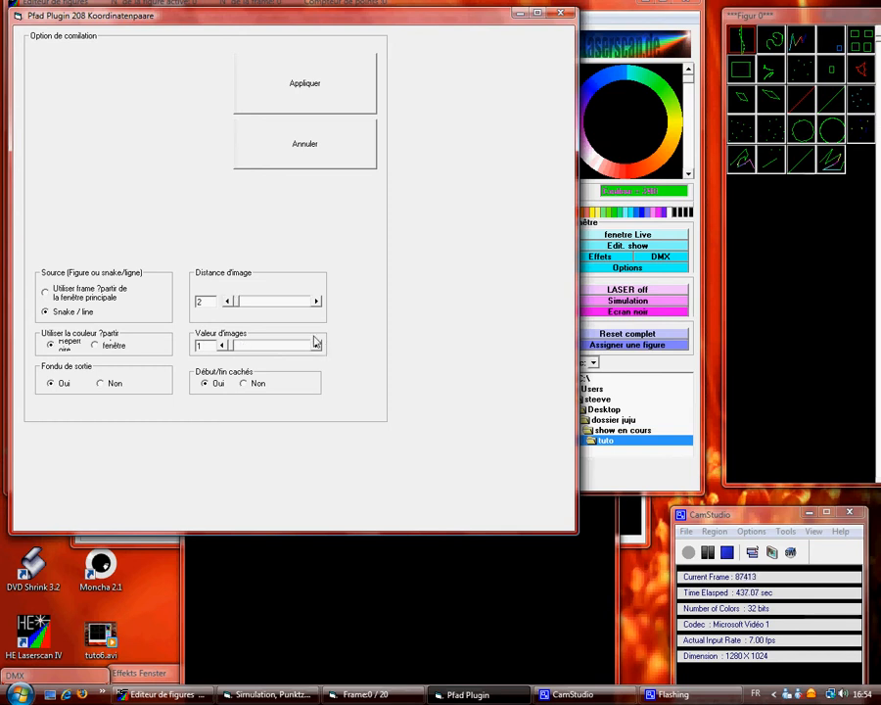
Set the image value to 15, apply the snake/line movement, and view it in the simulation window
left_click(319, 345)
left_click(319, 345)
left_click(319, 346)
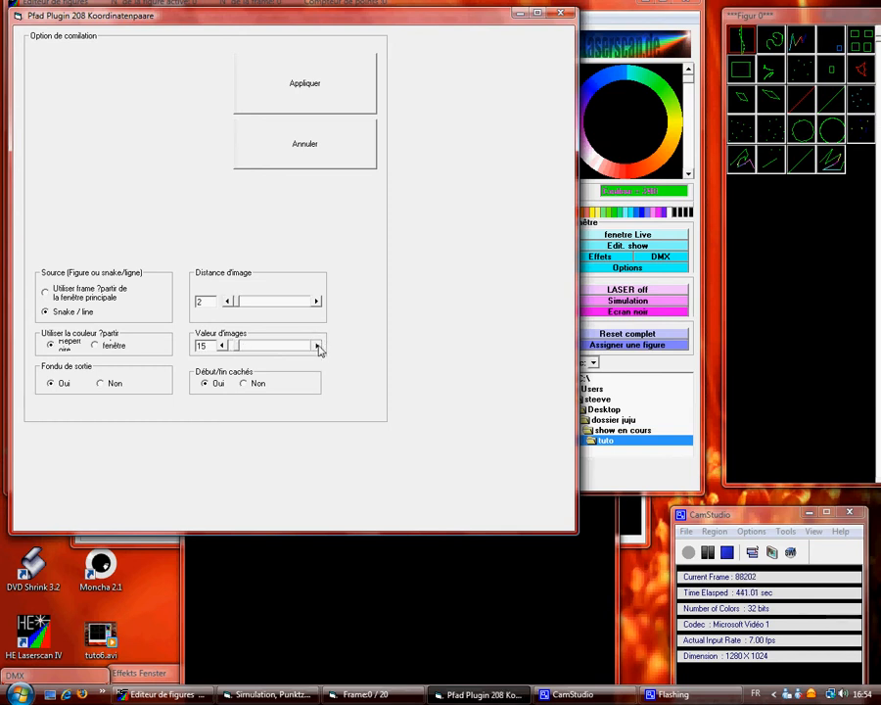
left_click(308, 85)
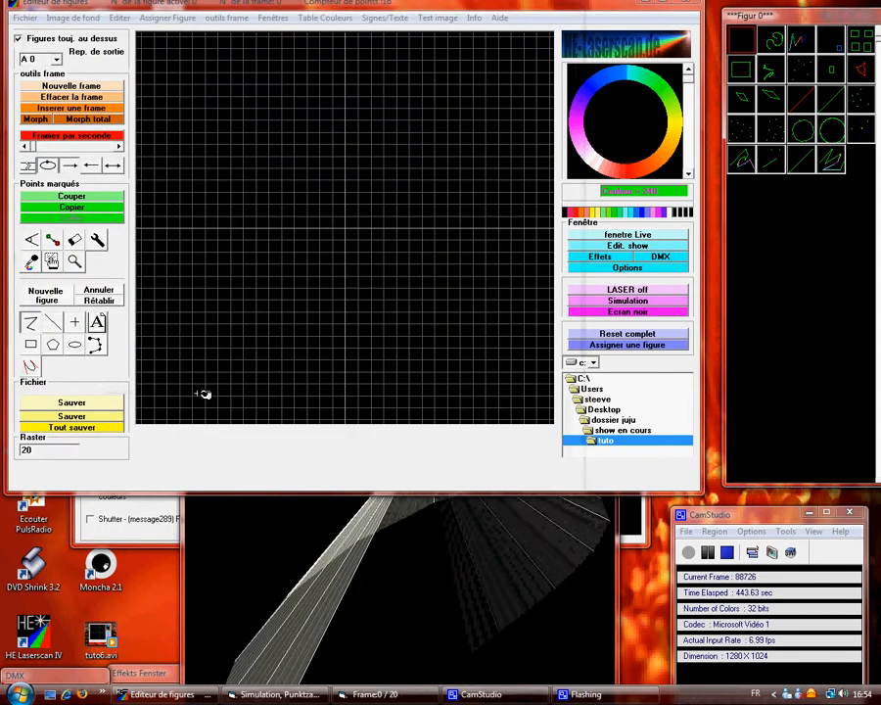
left_click(464, 608)
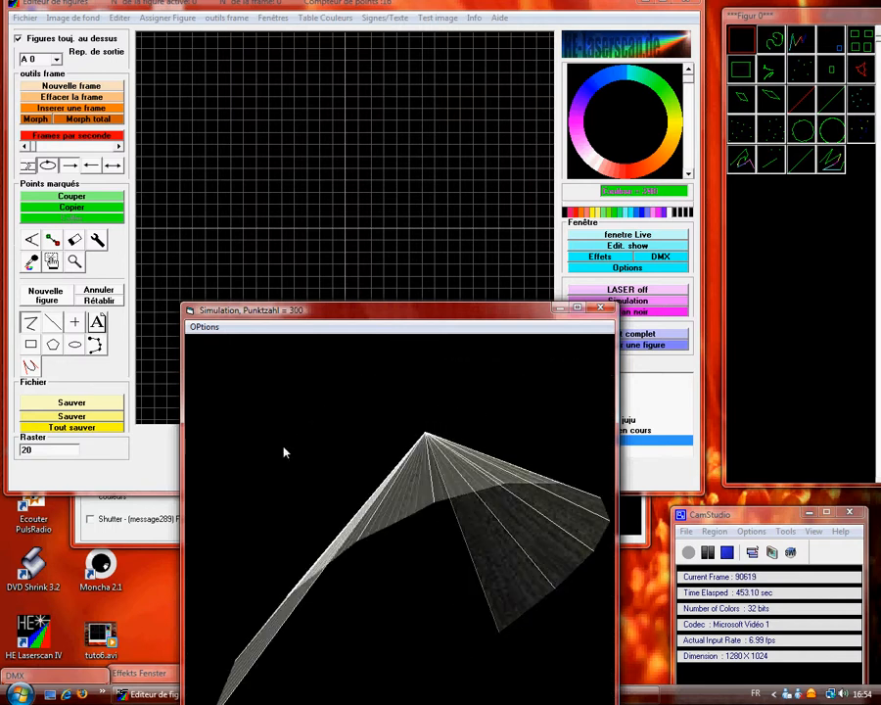
Select the circle figure rond.heb and create a movement path from its frame
left_click(832, 131)
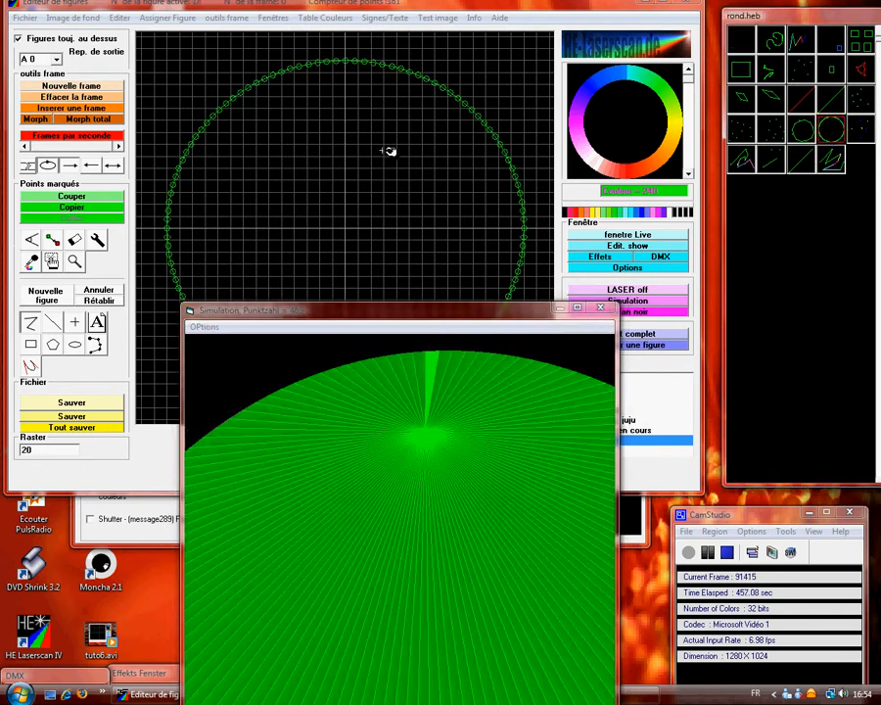
left_click(275, 18)
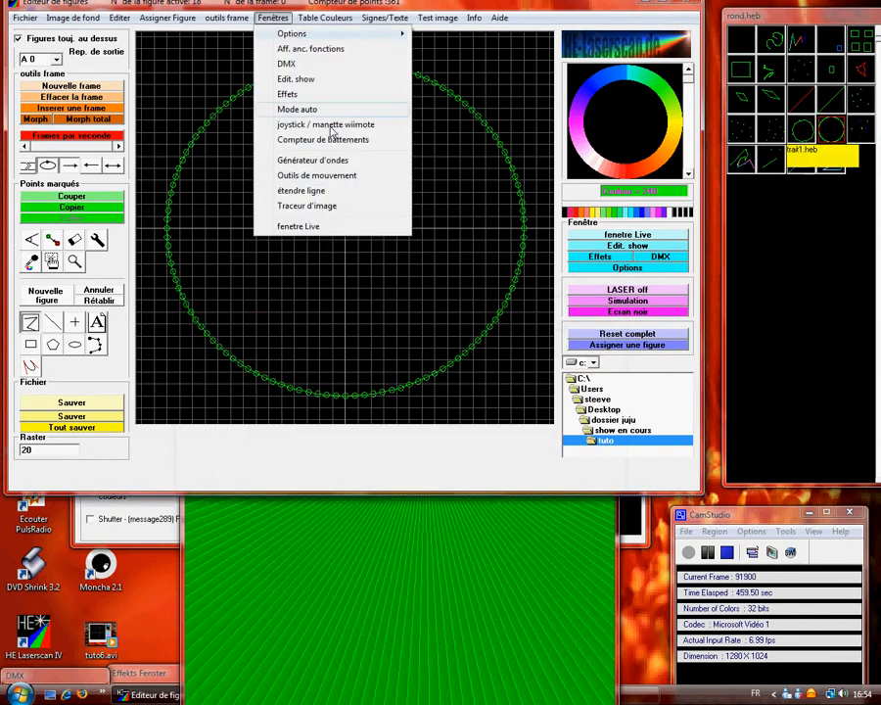
left_click(333, 181)
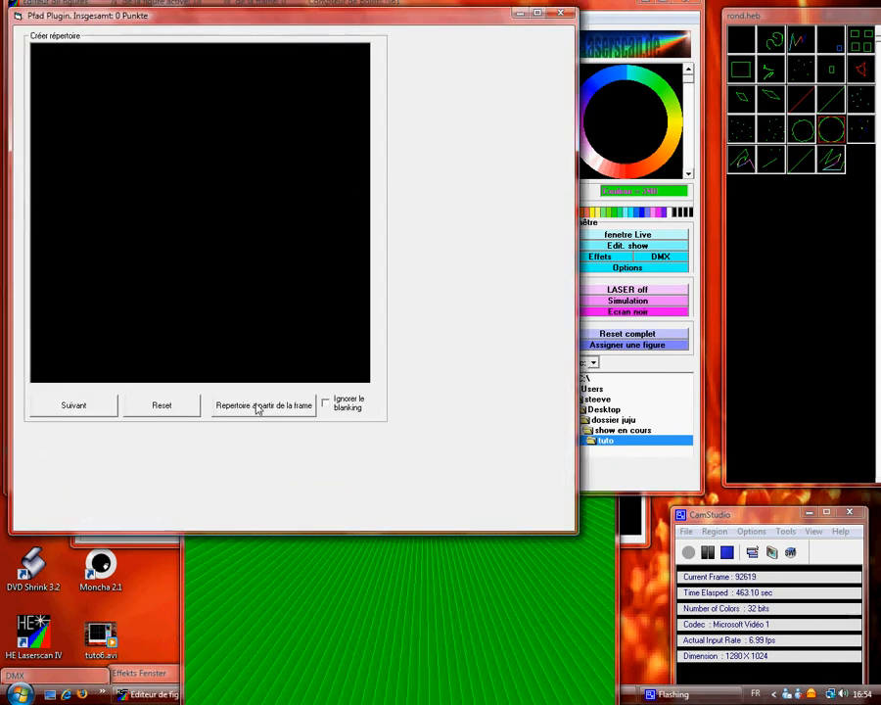
left_click(258, 409)
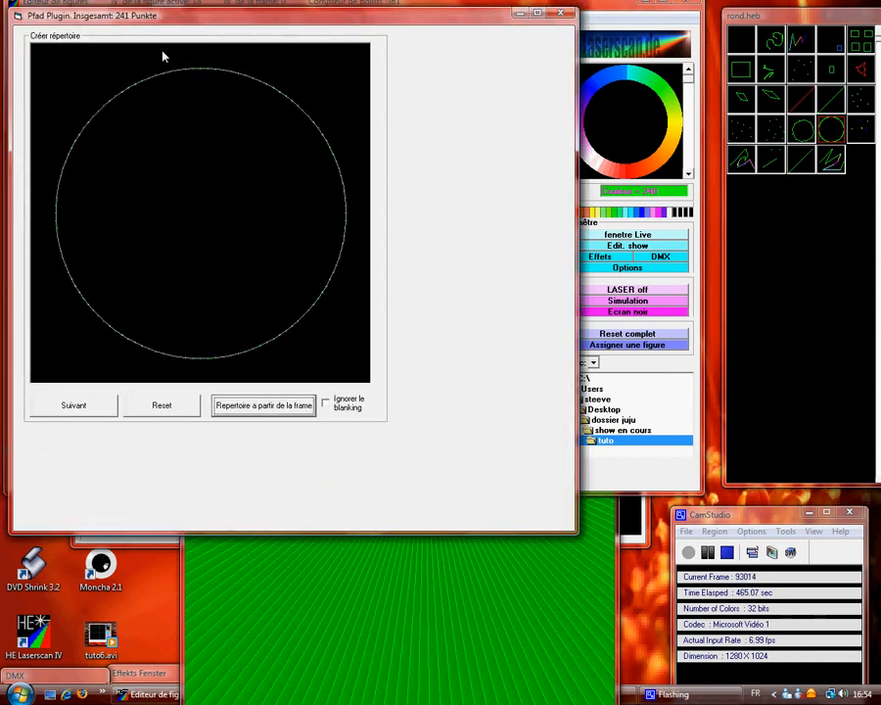
left_click(95, 411)
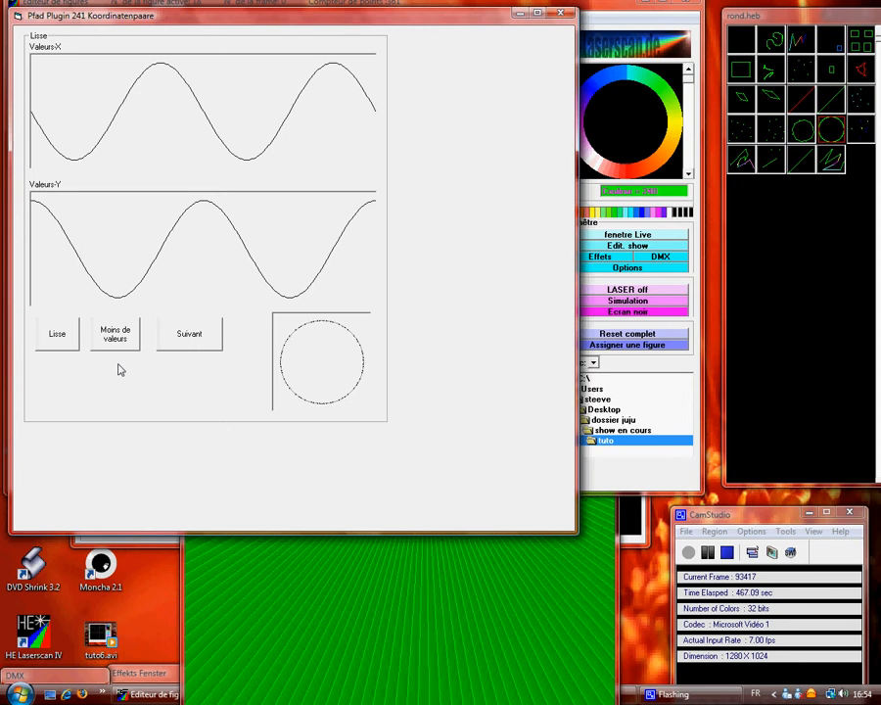
Raise the image value for the circular path, apply the snake/line movement, and view it in the simulation window
left_click(191, 338)
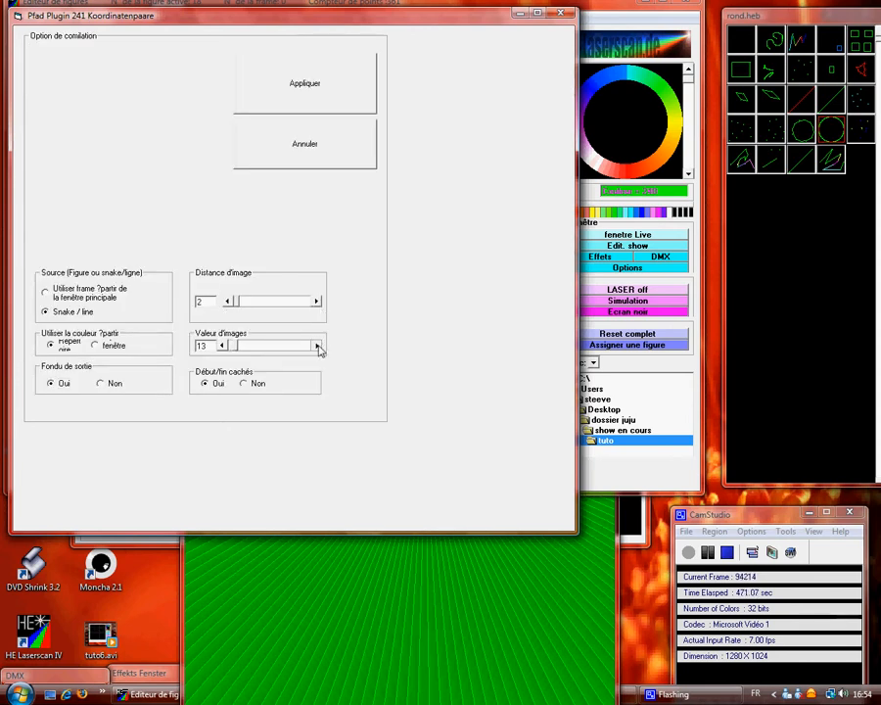
left_click(317, 345)
left_click(317, 346)
left_click(317, 346)
left_click(305, 109)
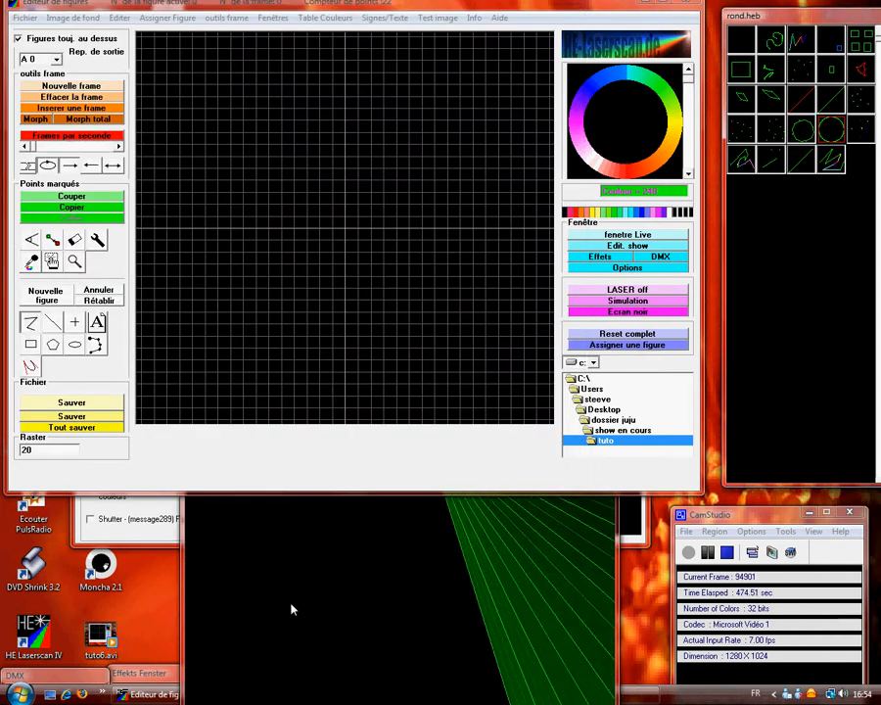
left_click(291, 608)
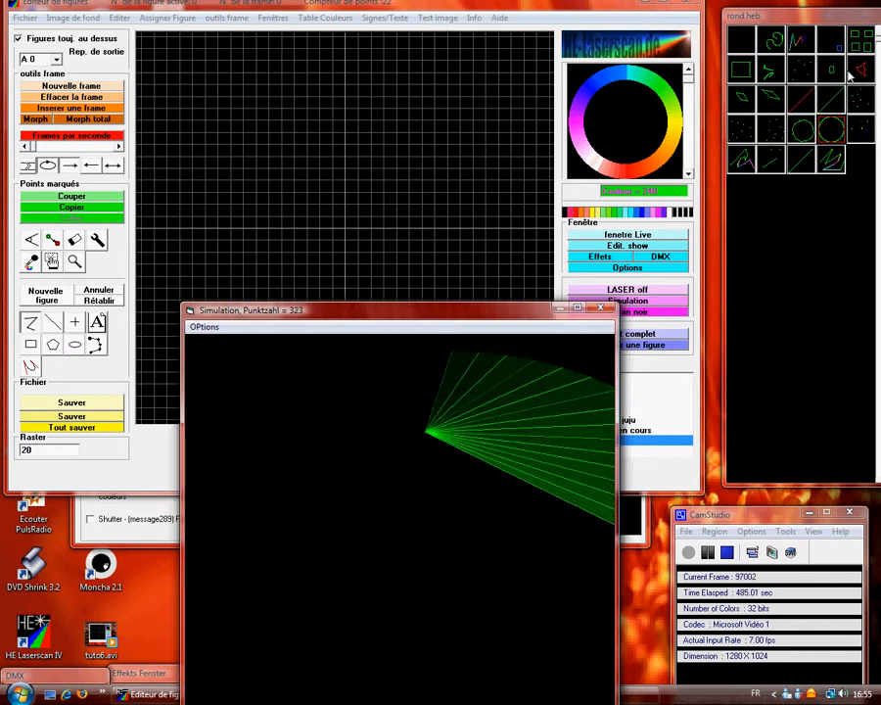
Select the blue square figure carr3.heb and draw a freehand spiral-like path for it with the movement tools
left_click(833, 43)
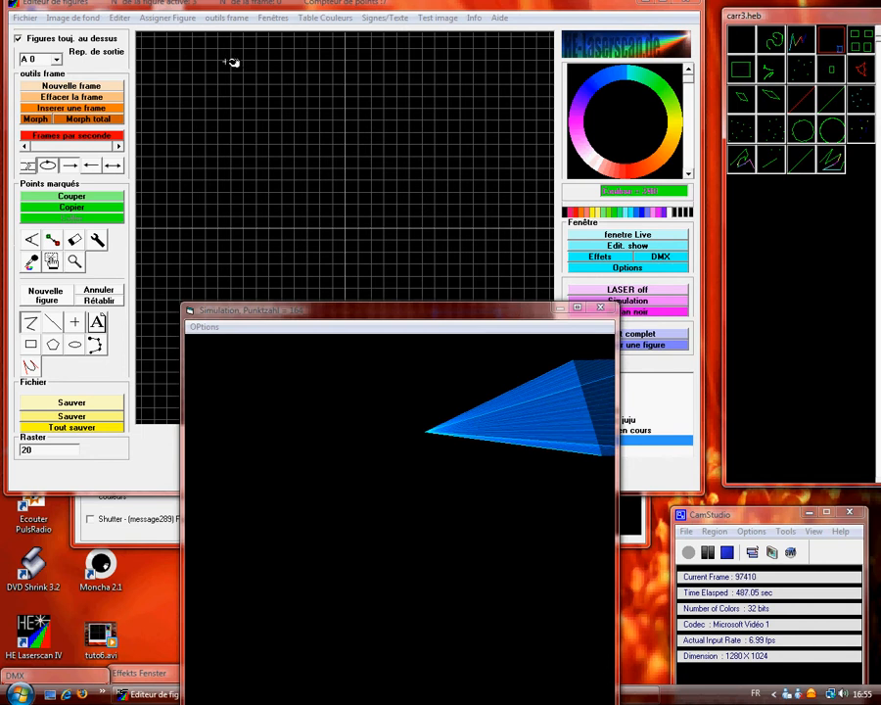
left_click(288, 19)
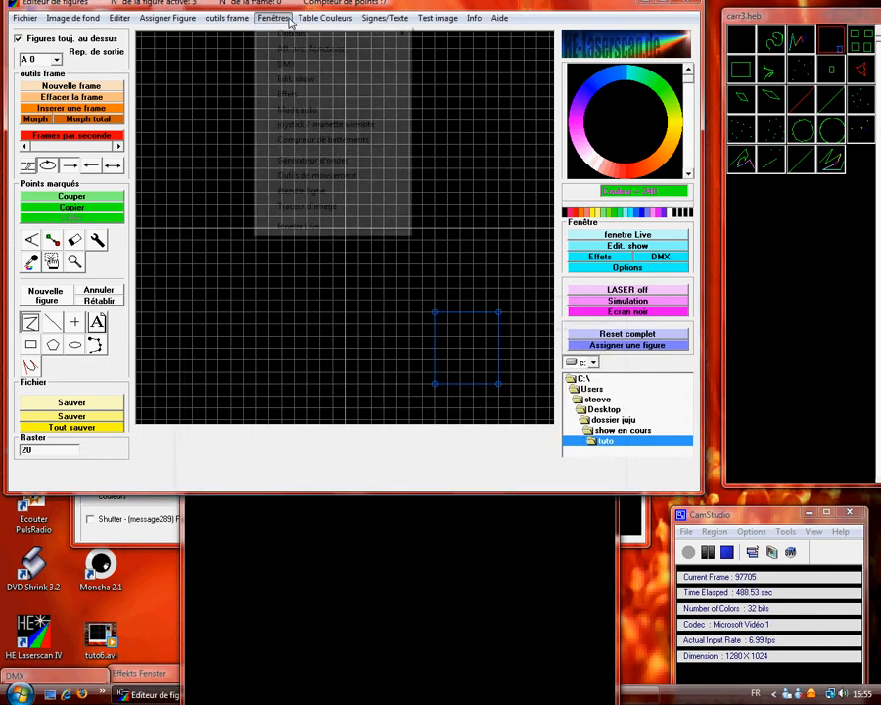
left_click(317, 175)
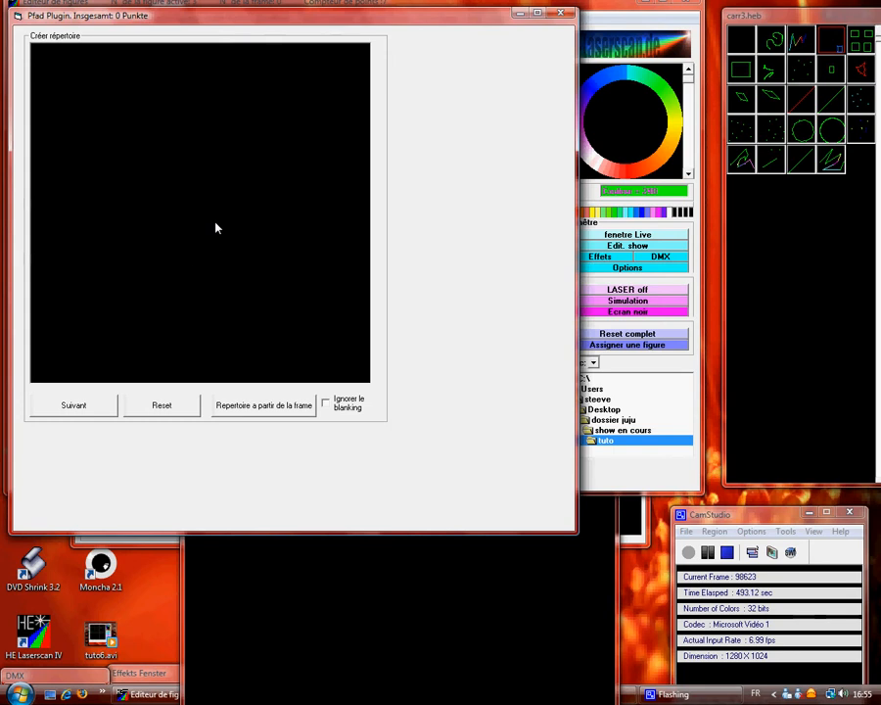
left_click_drag(216, 219, 140, 223)
mouse_move(280, 115)
left_mouse_down()
mouse_move(190, 88)
mouse_move(74, 216)
mouse_move(245, 327)
left_mouse_up()
left_click(75, 405)
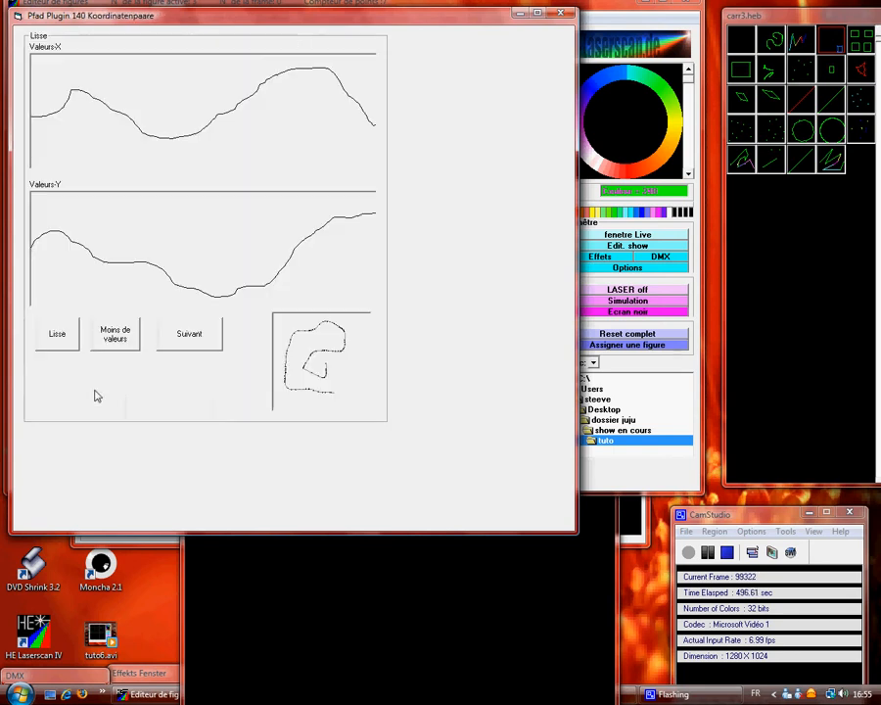
Smooth the square's freehand path twice and proceed to the compilation options
left_click(56, 334)
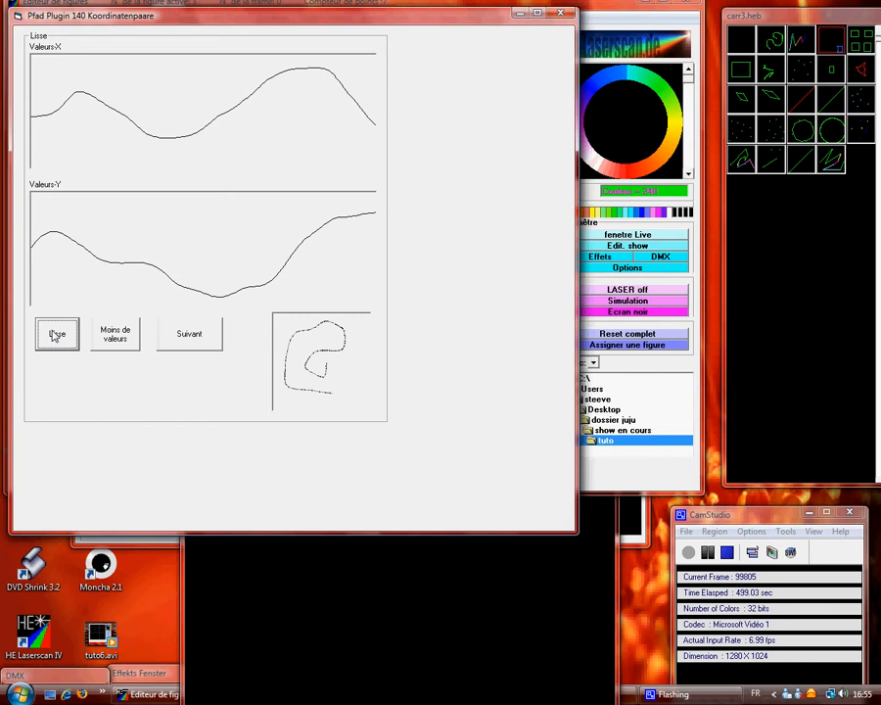
left_click(53, 336)
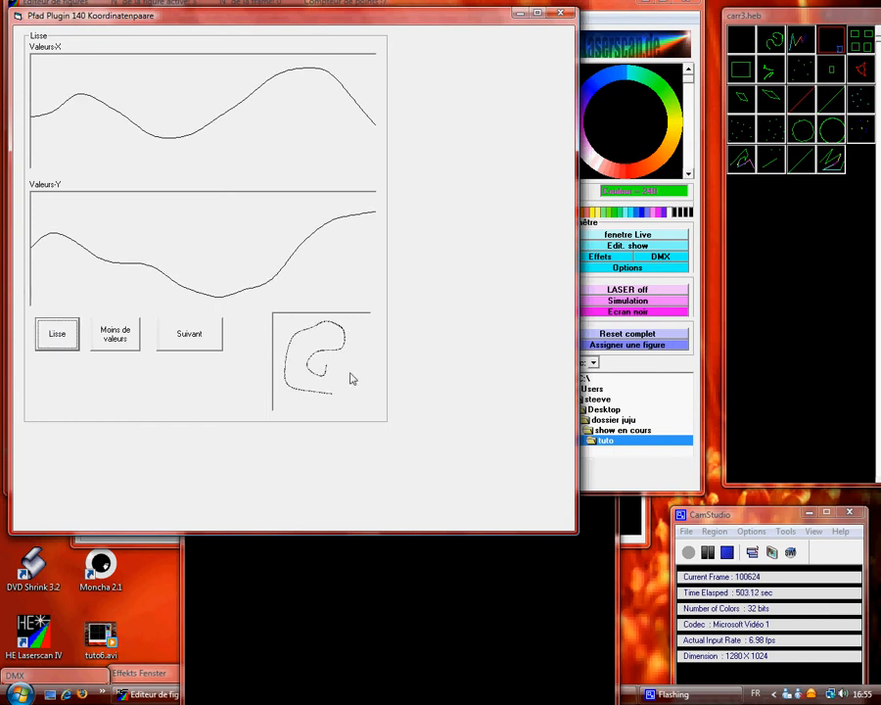
left_click(204, 348)
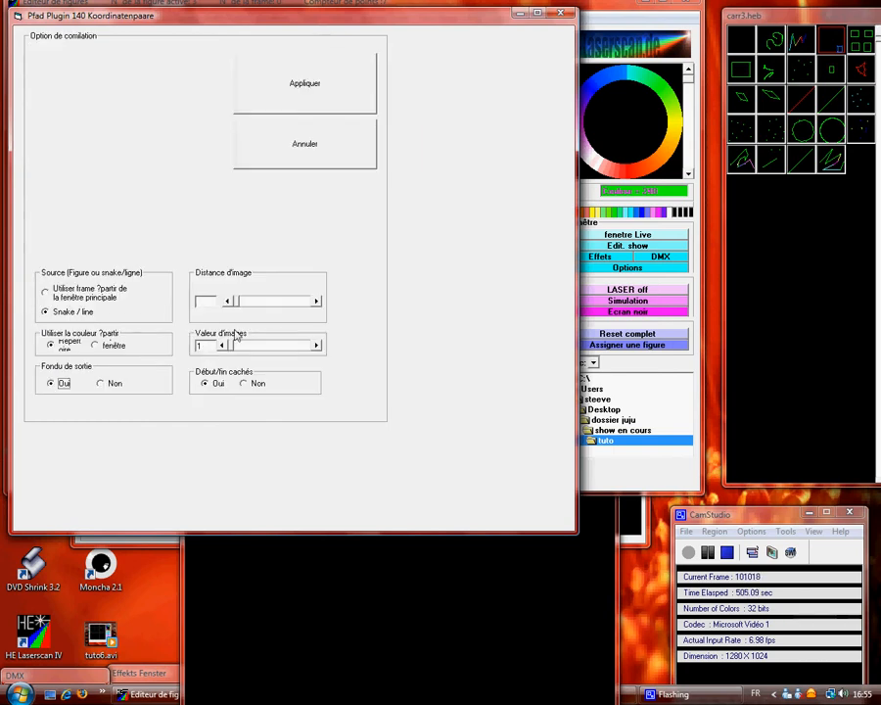
Use the main window's frame as the source, anchor the path at the blue square's centre, and apply the movement
left_click(85, 298)
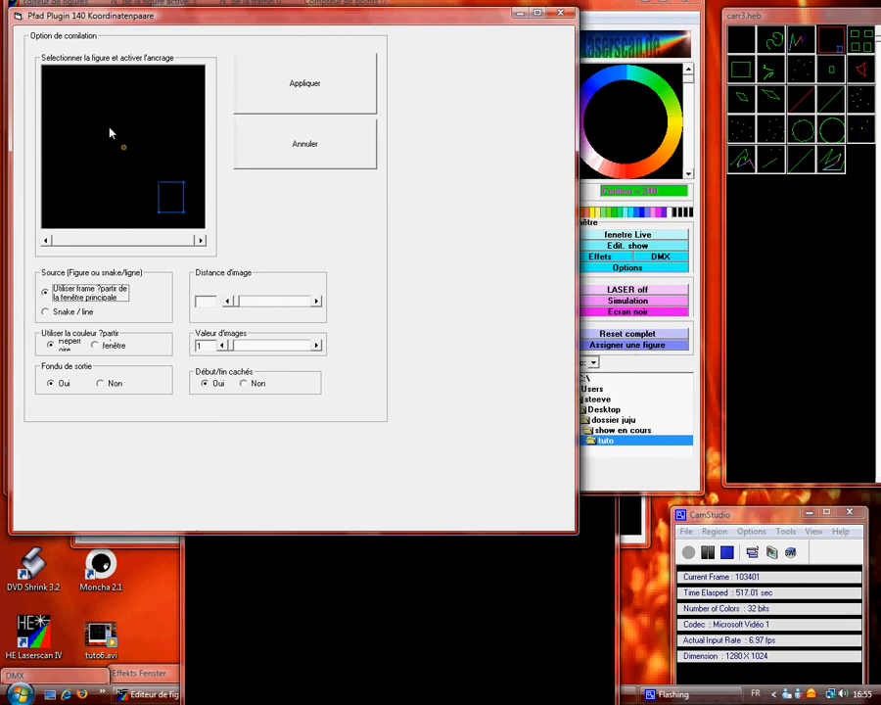
left_click(172, 202)
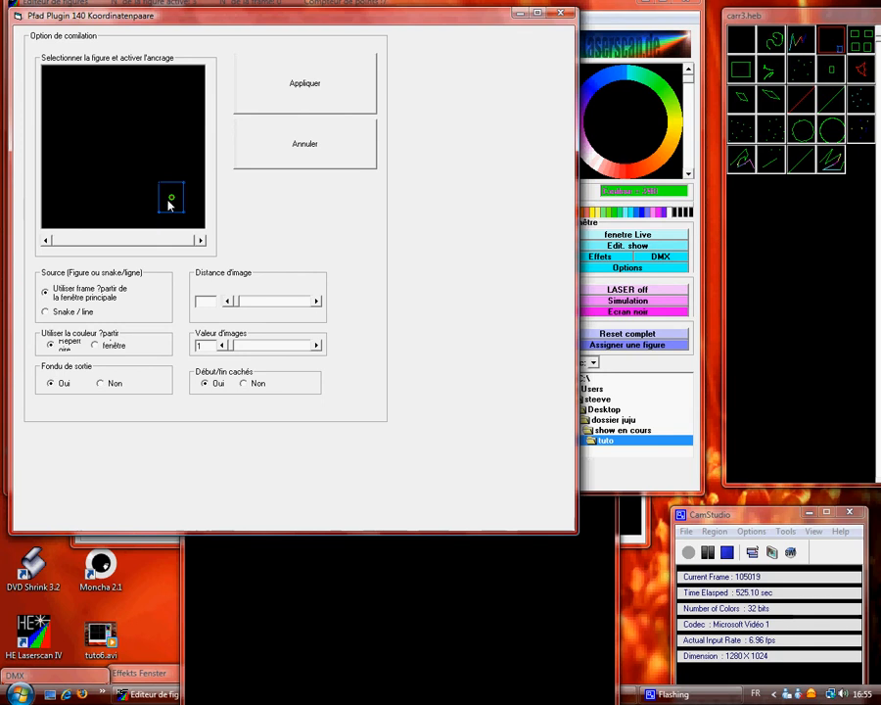
left_click(305, 86)
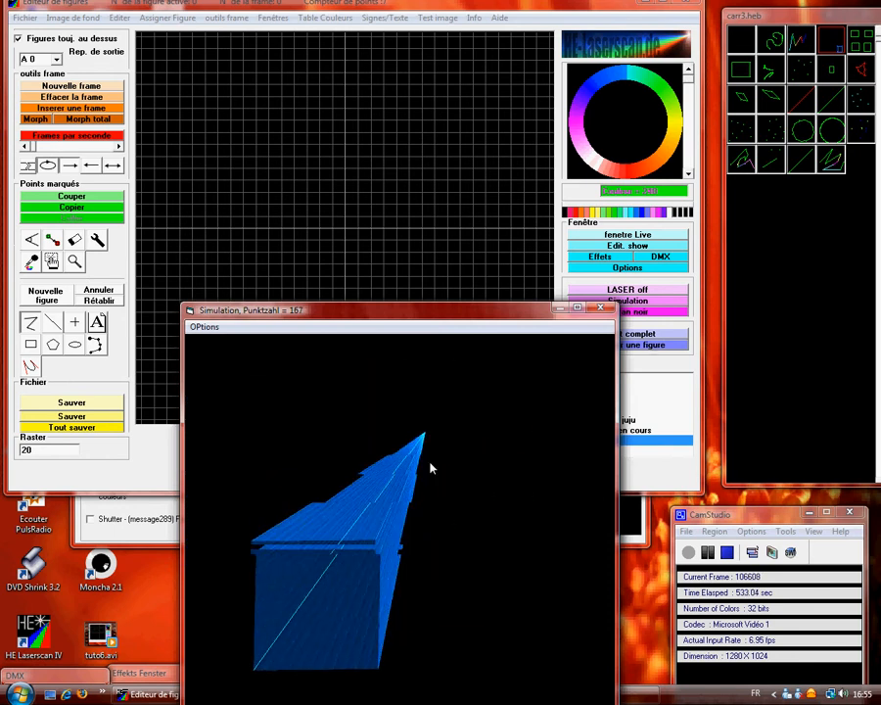
left_click(275, 17)
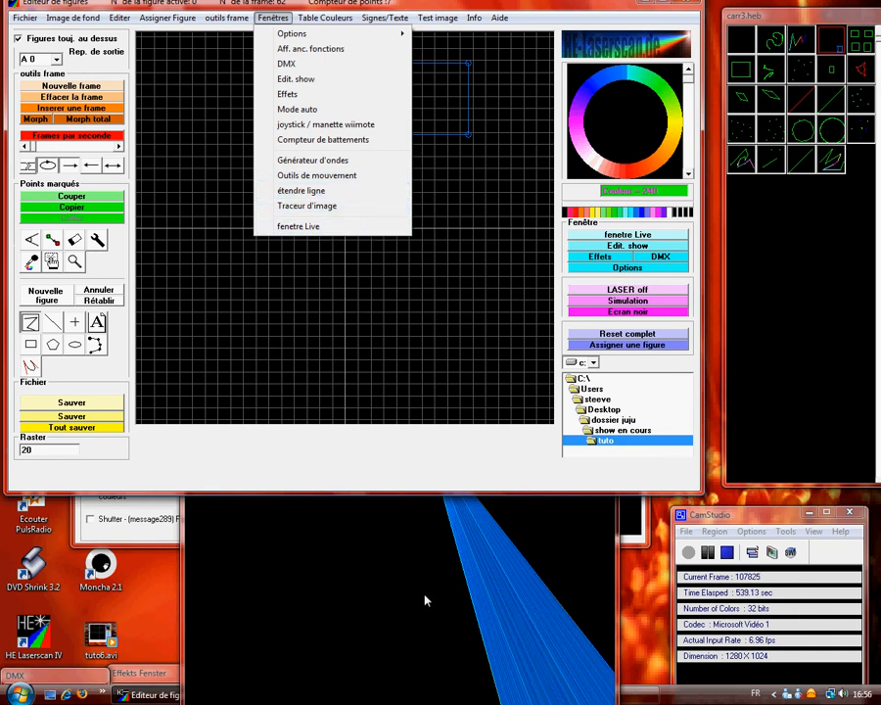
left_click(486, 550)
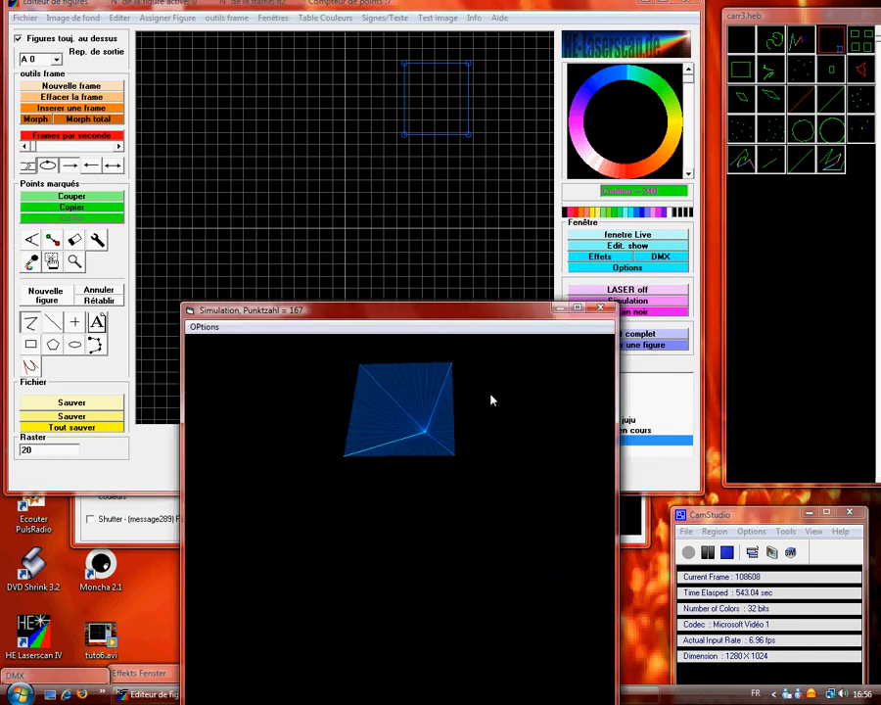
left_click(278, 19)
left_click(413, 454)
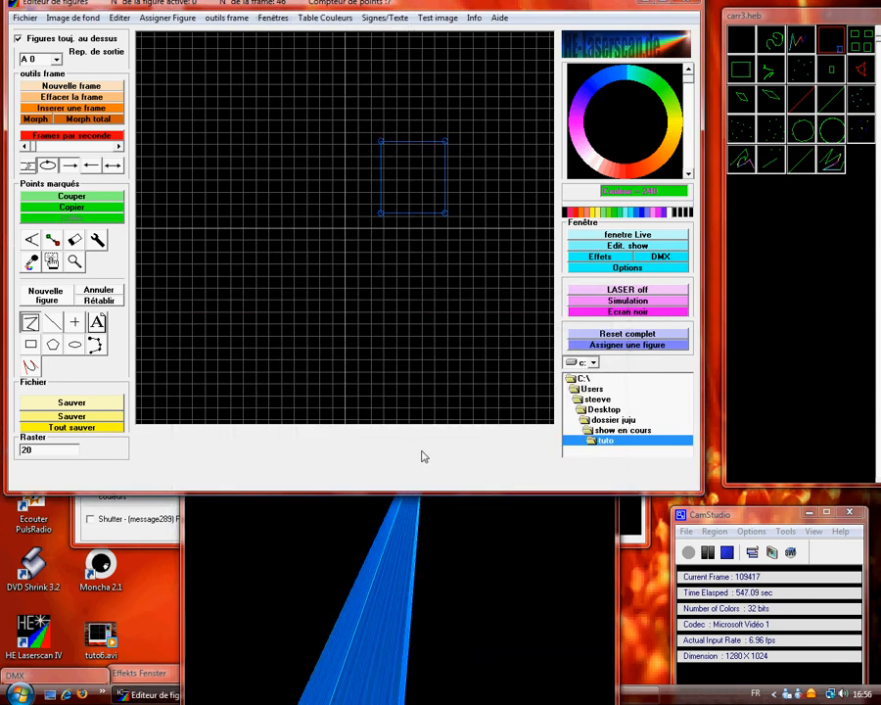